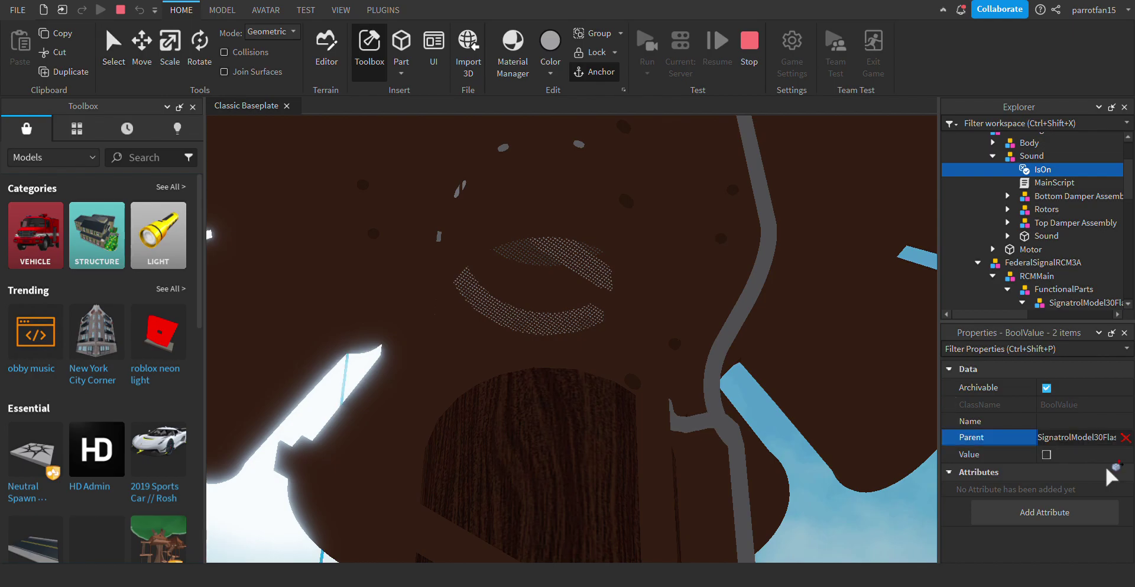
# Reparent the selected IsOn and On values to Sound, and move IsOn into the Signatrol model of FederalSignalRCM3A.
pyautogui.click(1034, 156)
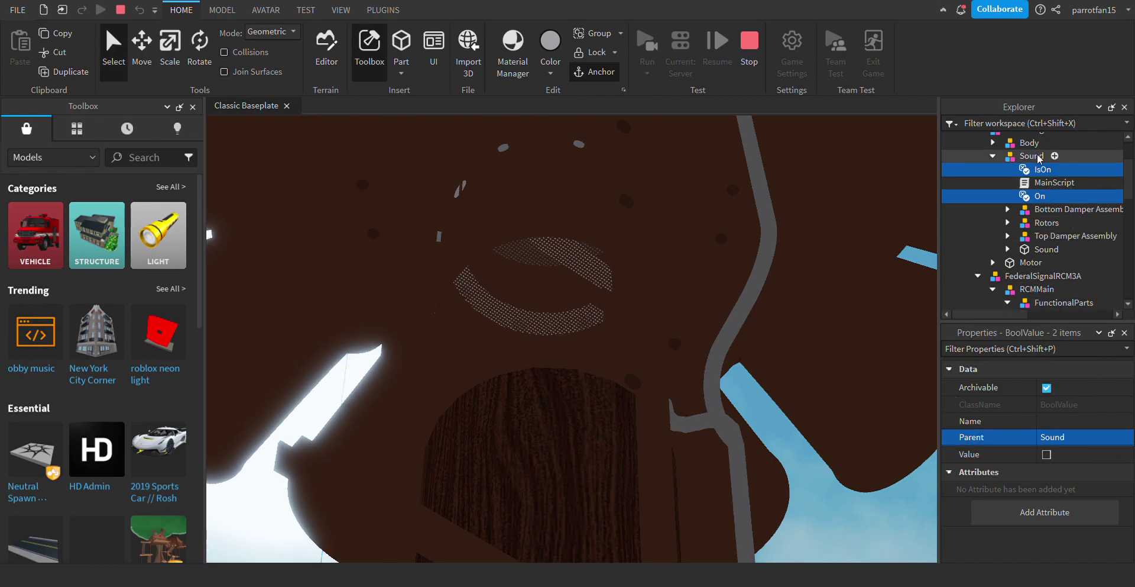
pyautogui.click(1039, 198)
pyautogui.moveTo(1038, 173); pyautogui.dragTo(1059, 153)
pyautogui.scroll(-5, 1066, 213)
pyautogui.scroll(3, 1068, 220)
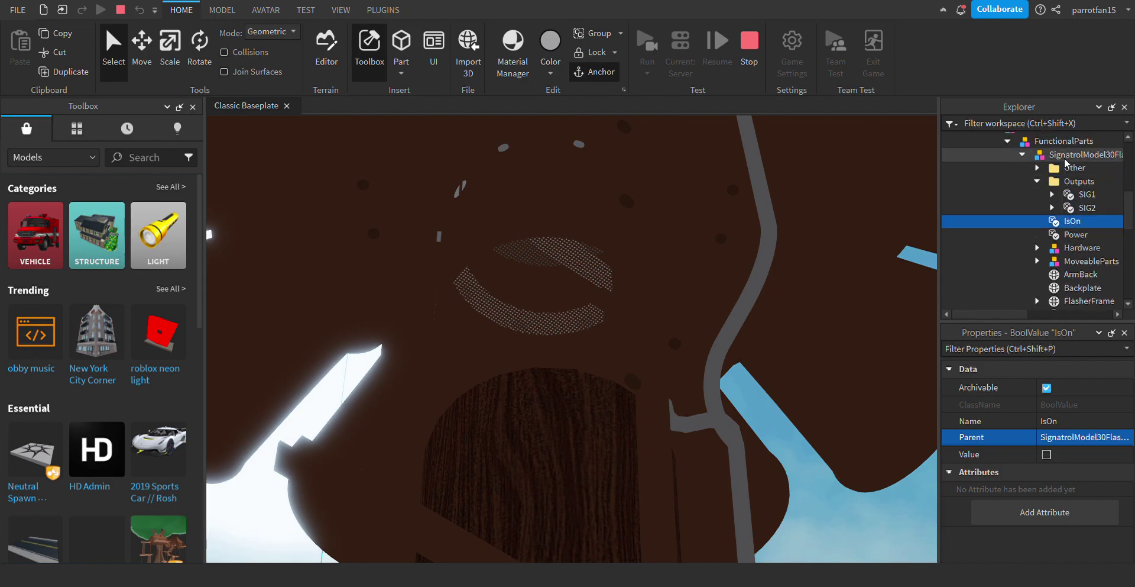
# Turn on the Value of IsOn inside the Signatrol model.
pyautogui.click(1058, 454)
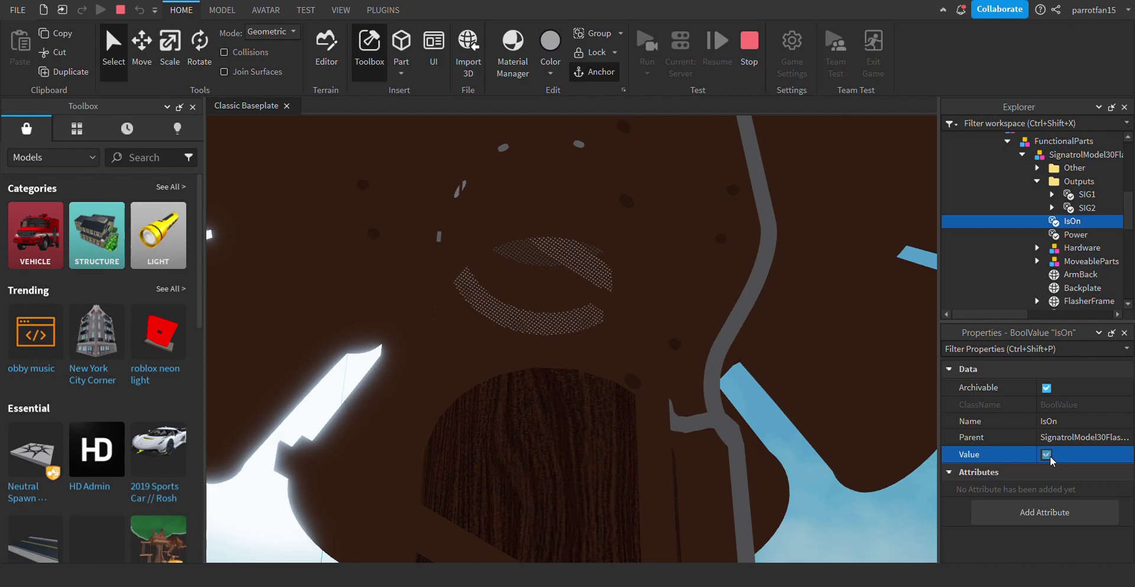
pyautogui.moveTo(1075, 226); pyautogui.dragTo(1100, 263)
pyautogui.scroll(4, 1121, 227)
pyautogui.scroll(-3, 1118, 226)
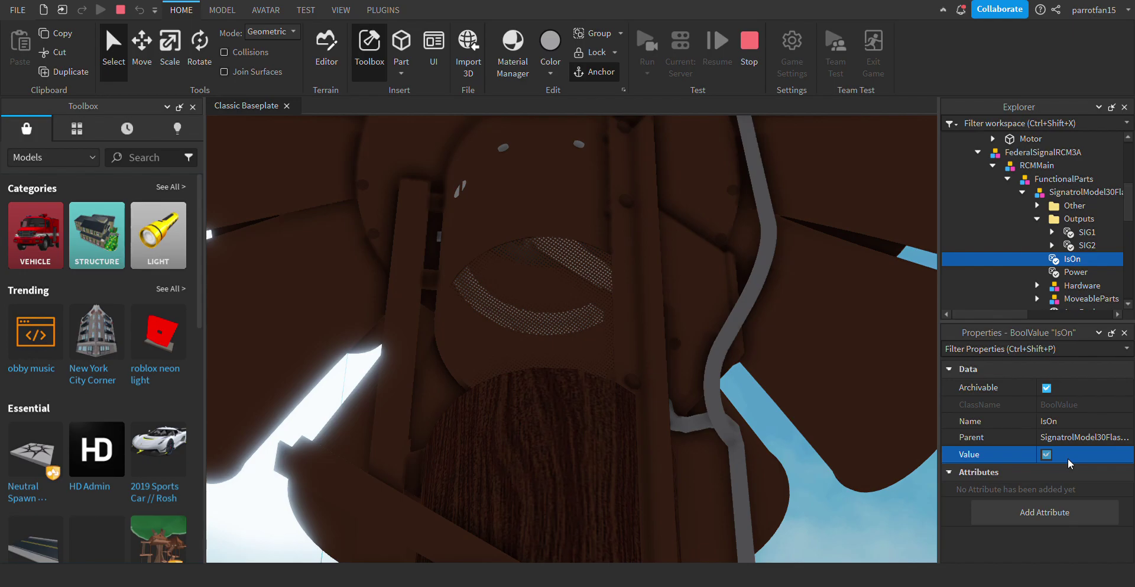
pyautogui.moveTo(1064, 261); pyautogui.dragTo(1066, 211)
pyautogui.click(1082, 285)
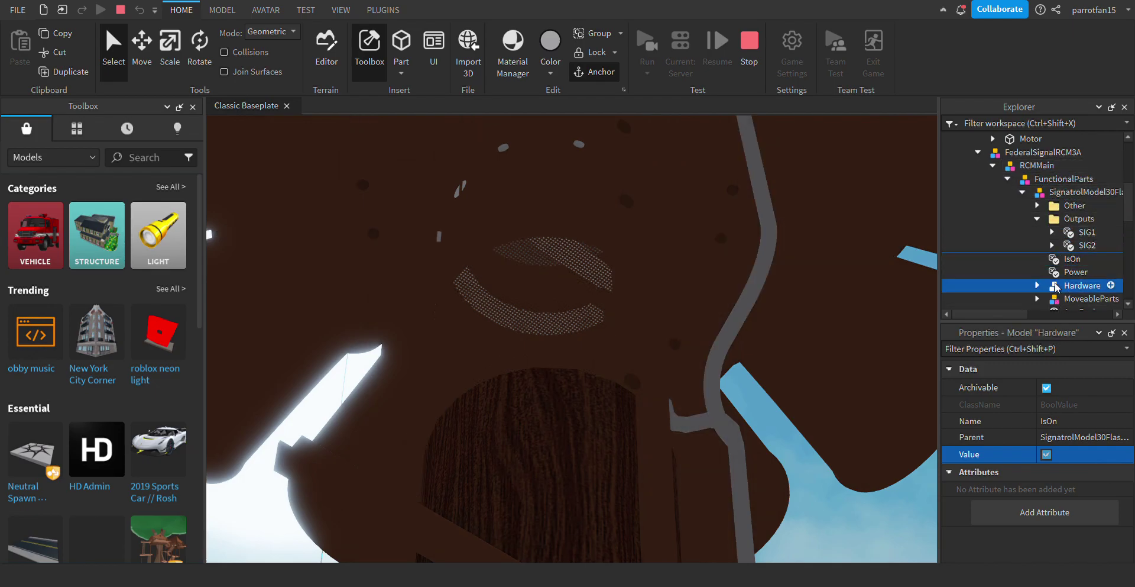
pyautogui.scroll(-1, 1082, 286)
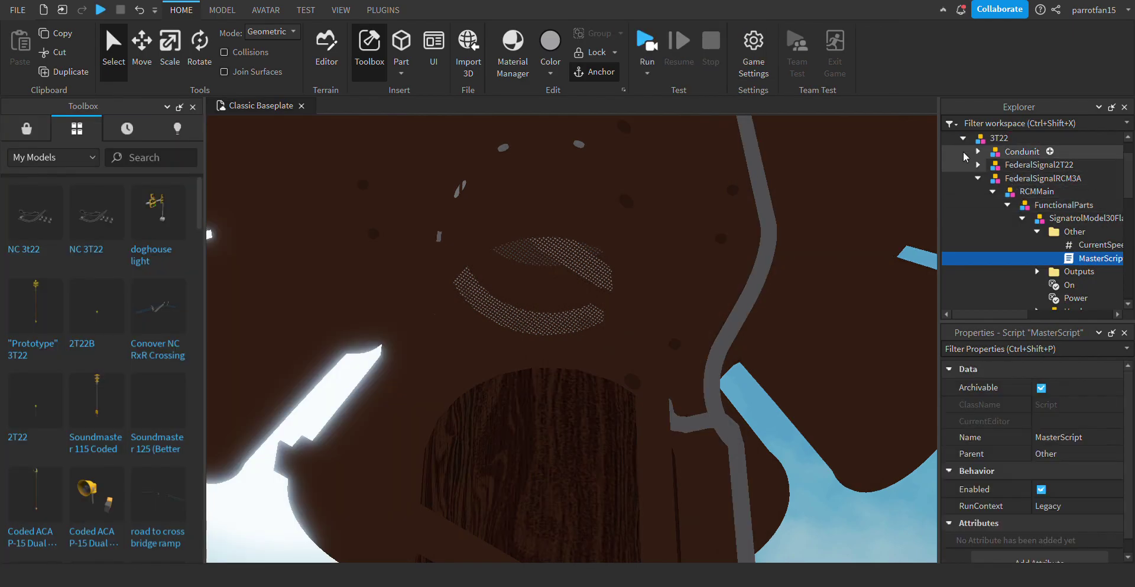
# Start a fresh test run and select the IsOn value inside the Sound model of FederalSignal2T22.
pyautogui.click(1038, 231)
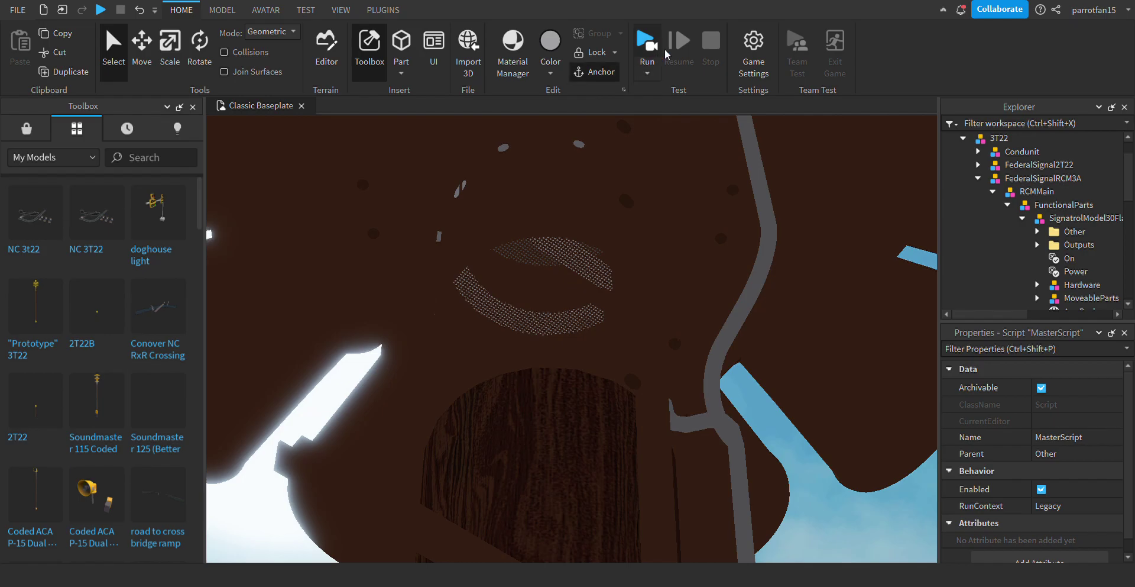
pyautogui.click(647, 47)
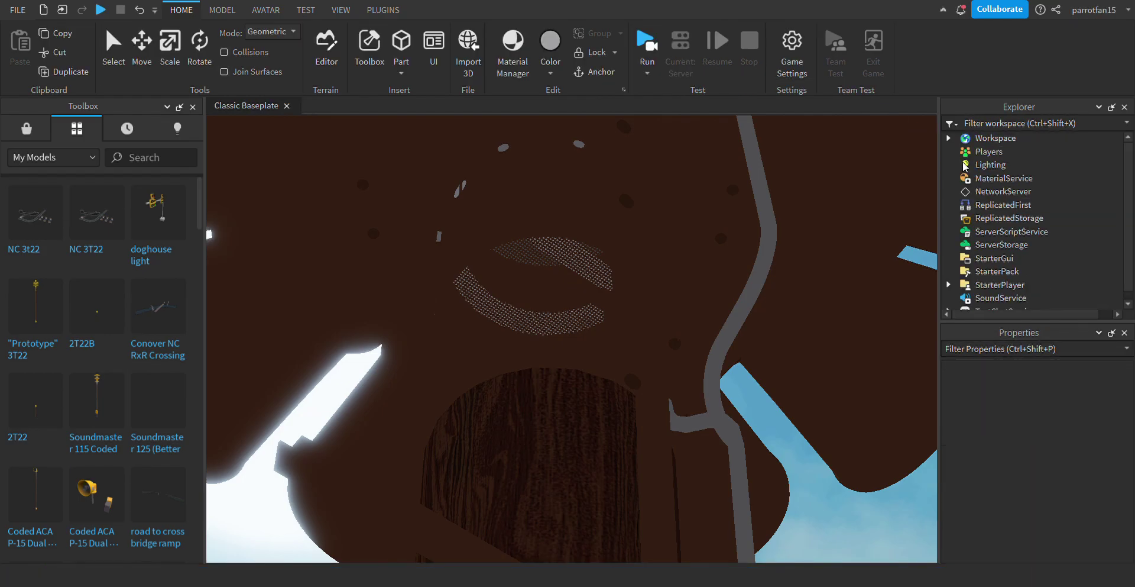
pyautogui.click(968, 167)
pyautogui.click(964, 178)
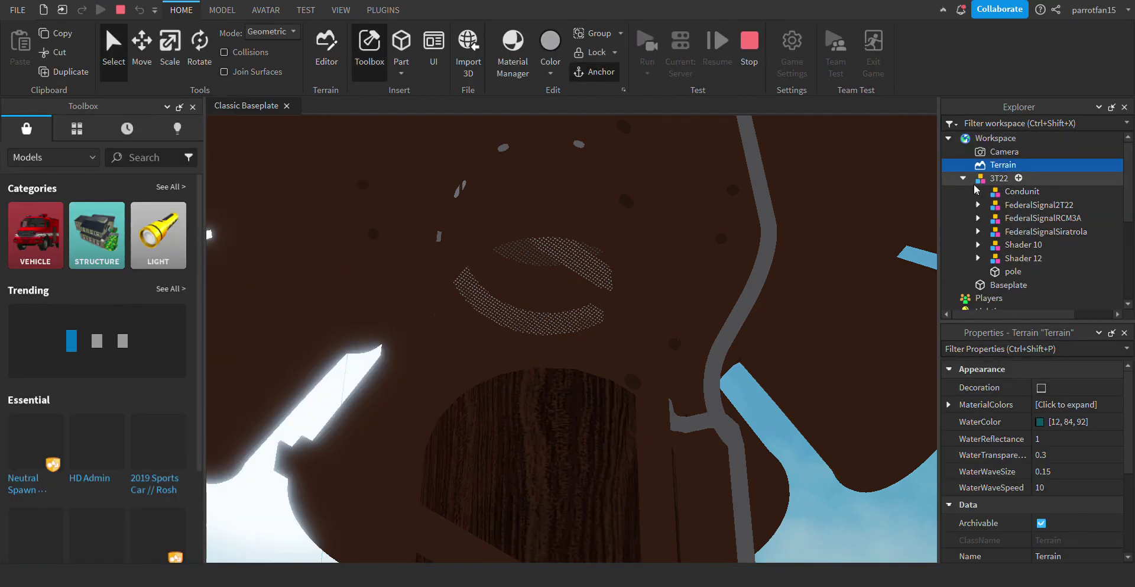
pyautogui.click(979, 205)
pyautogui.click(994, 231)
pyautogui.click(1020, 244)
# Add the On value of FederalSignalRCM3A's Signatrol model to the selection and enable Value for both.
pyautogui.scroll(-4, 1019, 247)
pyautogui.click(978, 186)
pyautogui.click(994, 200)
pyautogui.click(1008, 214)
pyautogui.click(1023, 226)
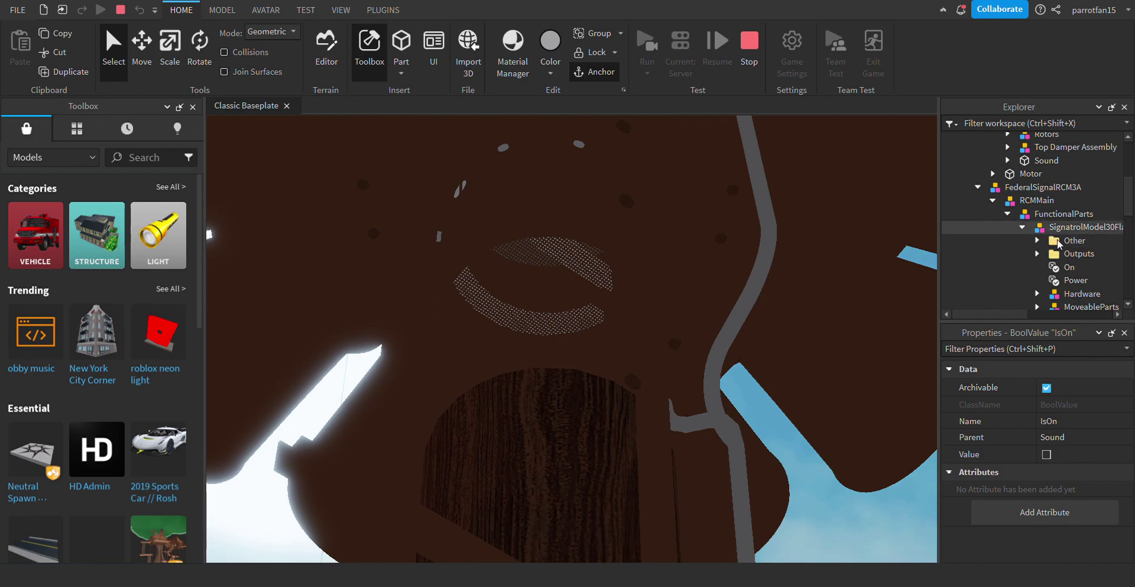
pyautogui.keyDown('ctrl'); pyautogui.click(1068, 266); pyautogui.keyUp('ctrl')
pyautogui.scroll(2, 1065, 267)
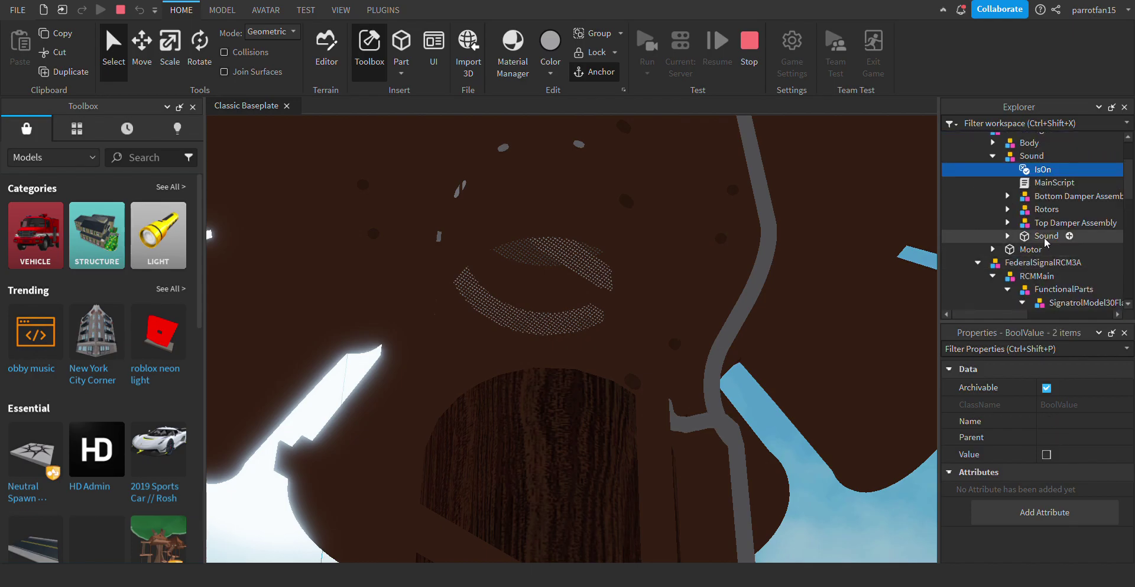
pyautogui.click(1099, 446)
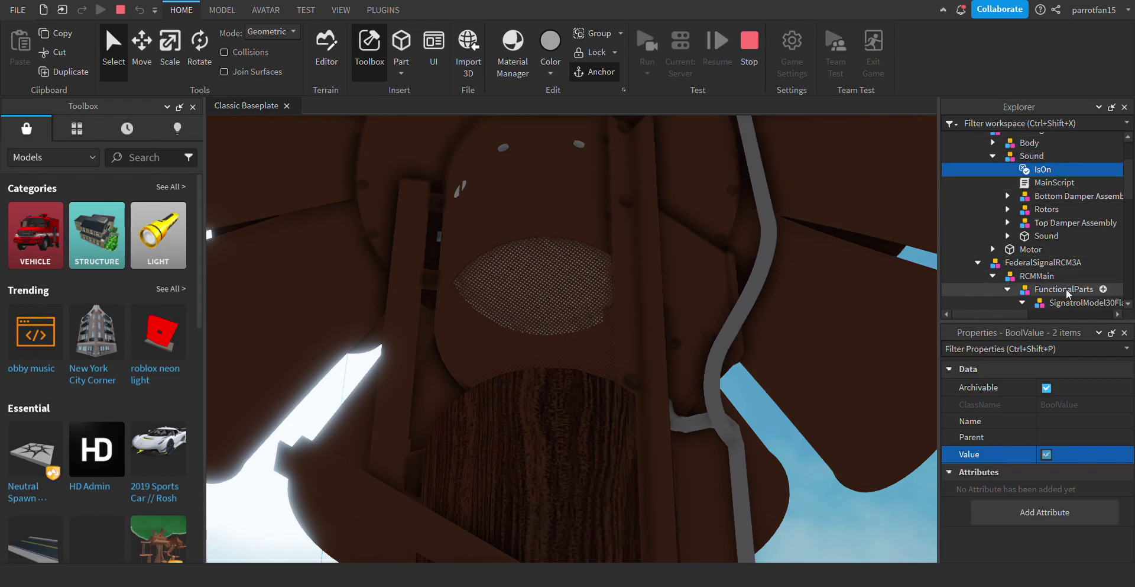
# Set the workspace Camera's FieldOfView to 70.
pyautogui.scroll(-5, 775, 278)
pyautogui.moveTo(775, 278)
pyautogui.mouseDown(button='right')
pyautogui.moveTo(753, 256)
pyautogui.moveTo(775, 278)
pyautogui.mouseUp(button='right')
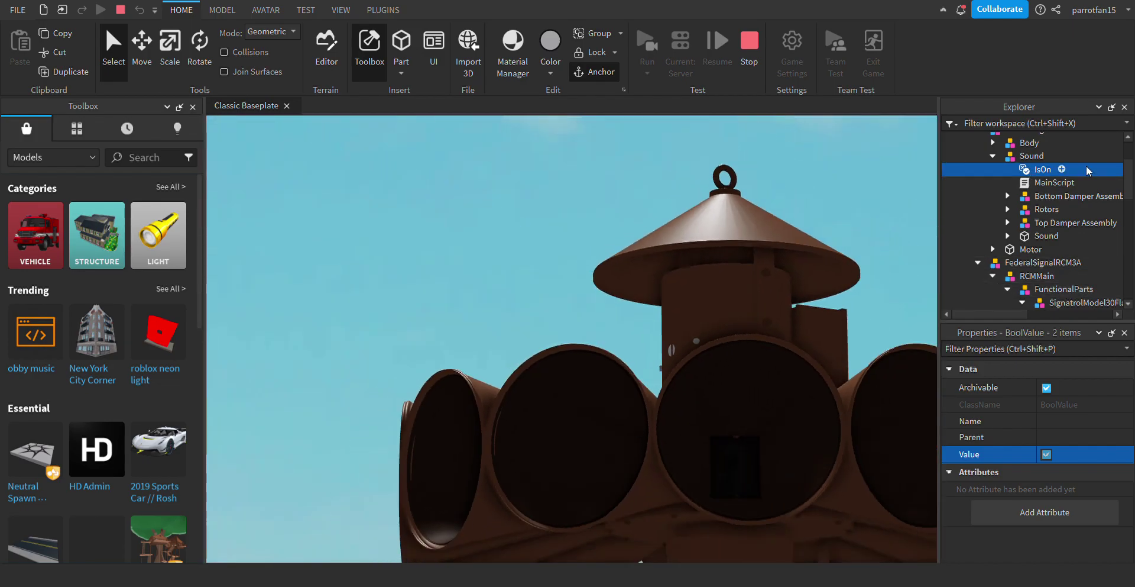
pyautogui.scroll(3, 1073, 207)
pyautogui.click(999, 165)
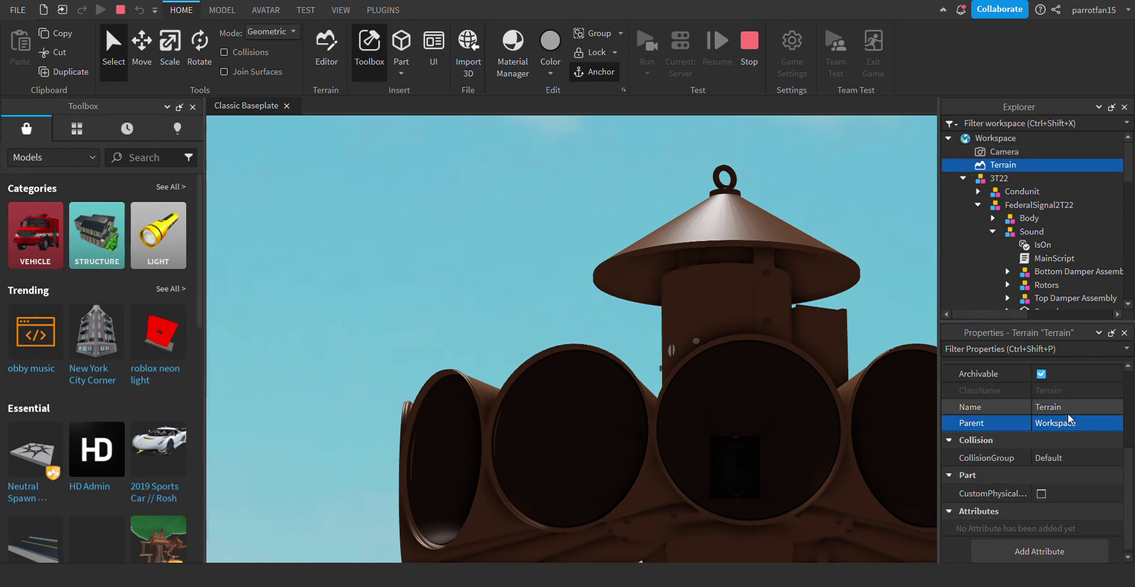
pyautogui.click(1002, 151)
pyautogui.click(1064, 455)
pyautogui.write('70')
pyautogui.press('Return')
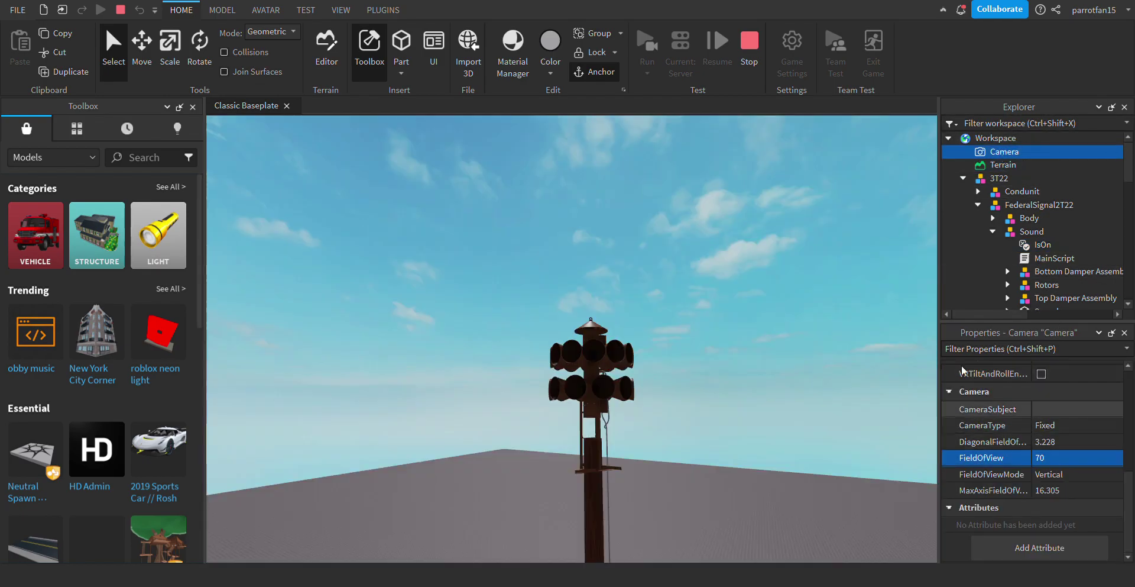
# Examine the siren's upper horns and the damper inside the capped top intake at close range.
pyautogui.press('w')
pyautogui.press('e')
pyautogui.moveTo(710, 248); pyautogui.dragTo(725, 233, button='right')
pyautogui.press('q')
pyautogui.press('s')
pyautogui.scroll(3, 462, 375)
pyautogui.scroll(-3, 648, 343)
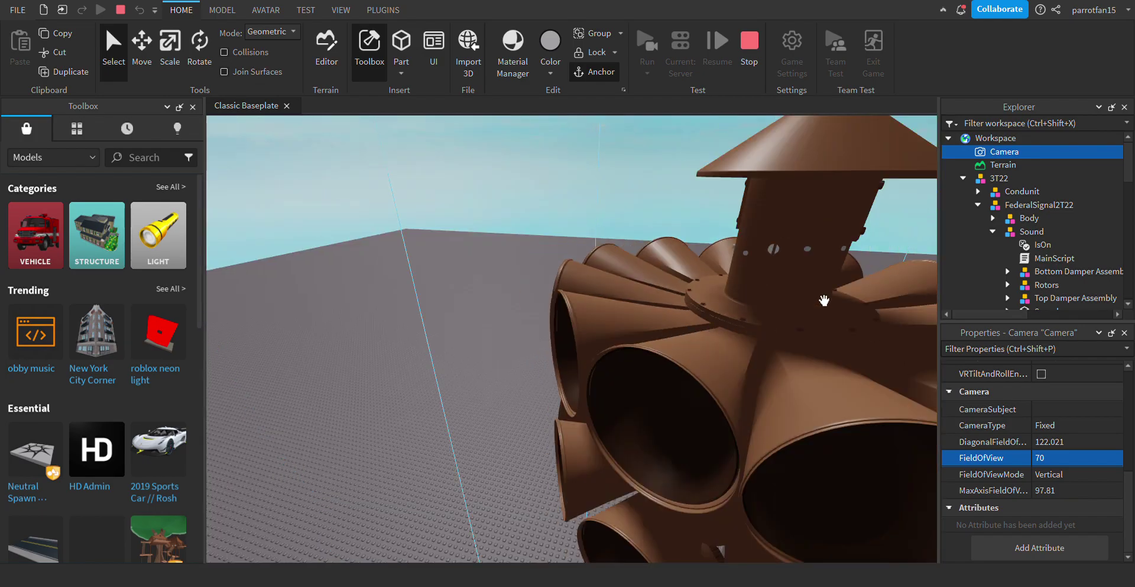
pyautogui.scroll(10, 825, 300)
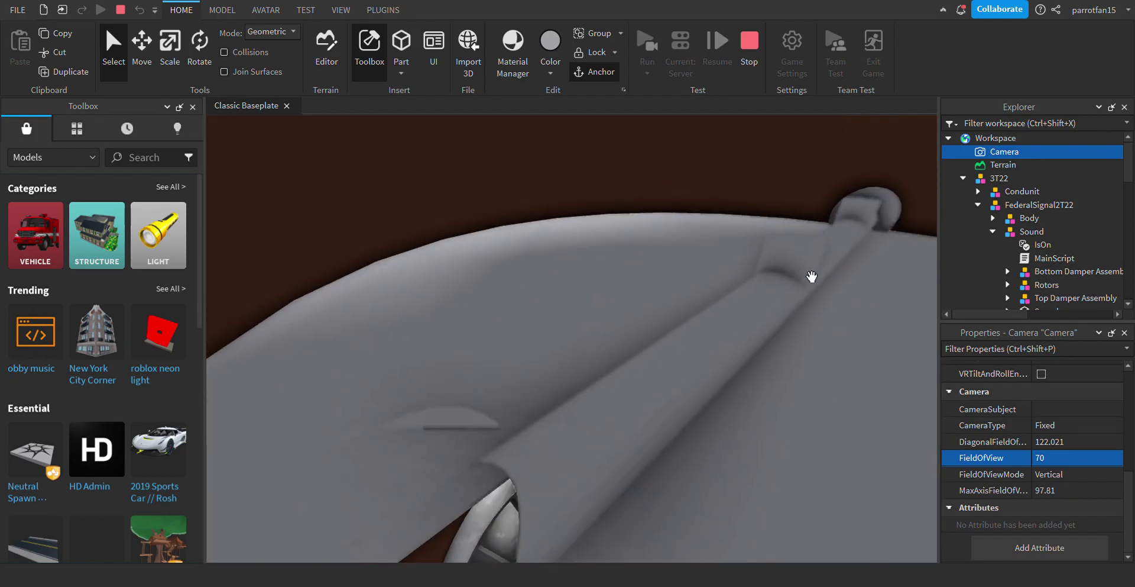
pyautogui.scroll(-5, 811, 276)
pyautogui.scroll(10, 812, 276)
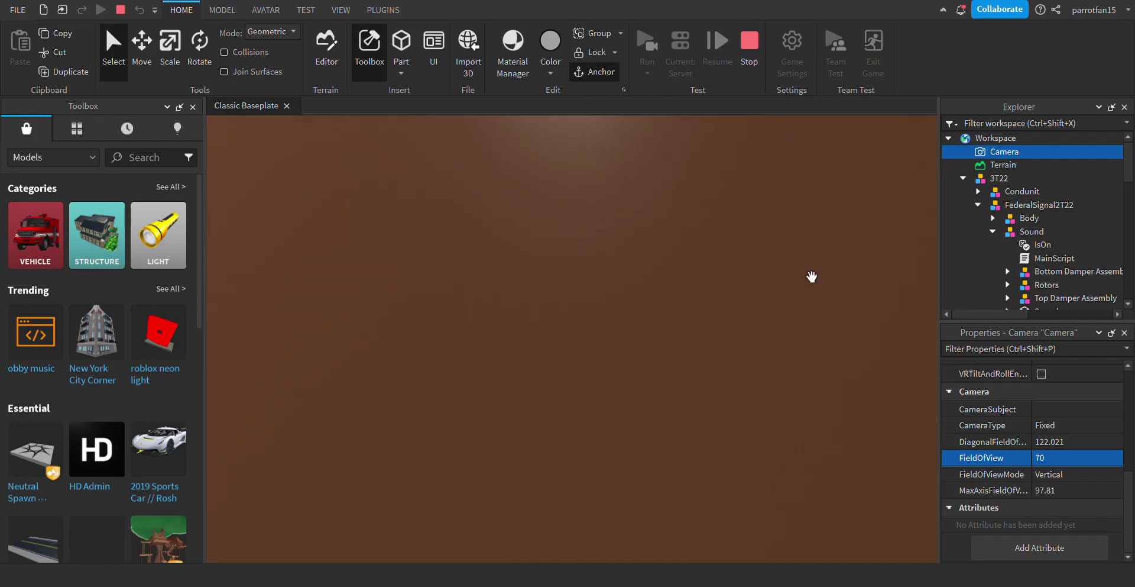
pyautogui.scroll(-5, 811, 276)
pyautogui.scroll(3, 807, 274)
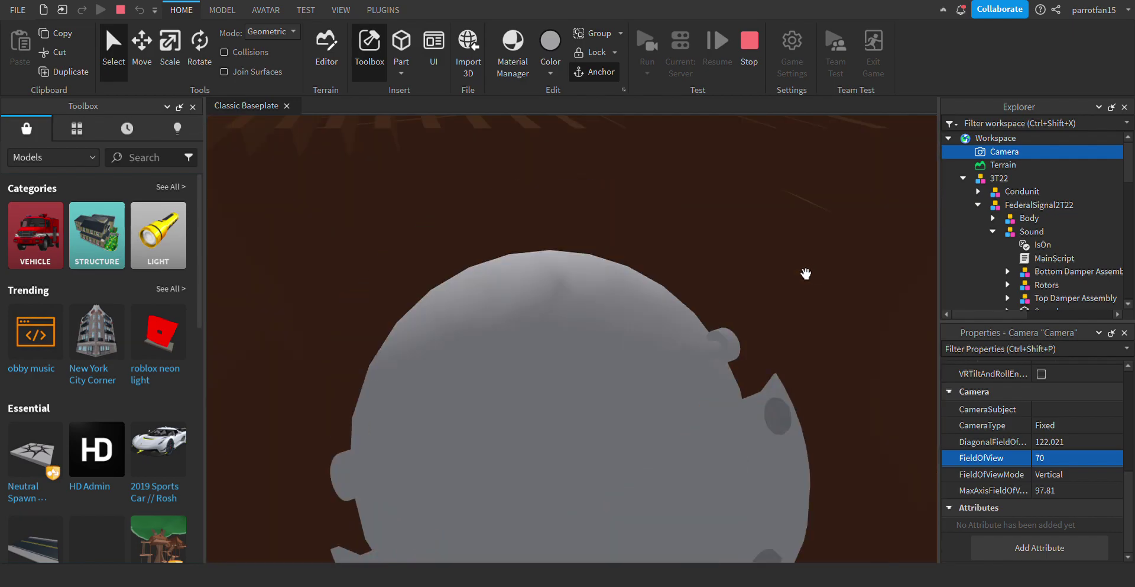
pyautogui.scroll(-5, 806, 274)
# Delete the conical rain cap part from the IntakeTop model in the body of FederalSignal2T22.
pyautogui.click(1000, 178)
pyautogui.click(993, 232)
pyautogui.click(993, 218)
pyautogui.scroll(-3, 1012, 214)
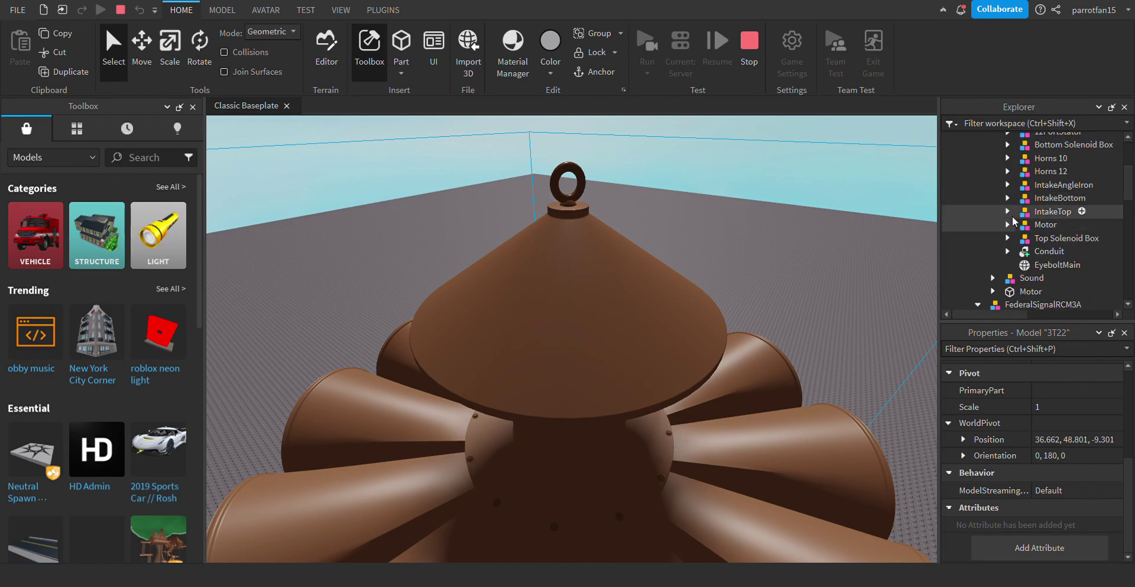
pyautogui.click(1007, 211)
pyautogui.click(1056, 224)
pyautogui.press('Delete')
# Delete both ScreenA parts from IntakeTop to expose the damper inside the intake.
pyautogui.scroll(4, 693, 205)
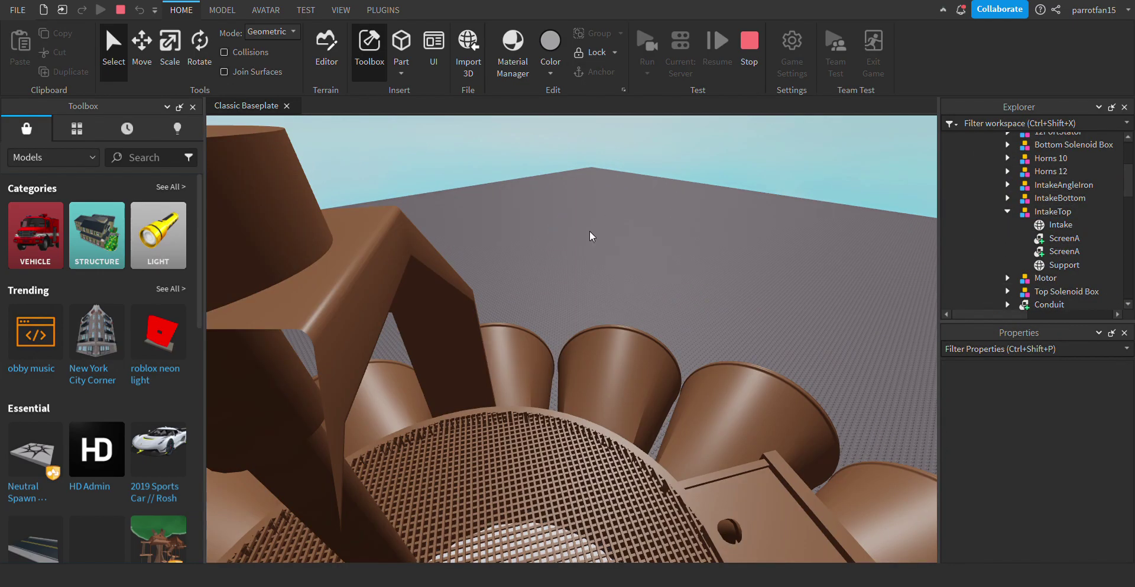
pyautogui.scroll(2, 605, 216)
pyautogui.moveTo(594, 311); pyautogui.dragTo(669, 394, button='right')
pyautogui.scroll(-3, 594, 311)
pyautogui.scroll(-3, 598, 314)
pyautogui.scroll(6, 631, 362)
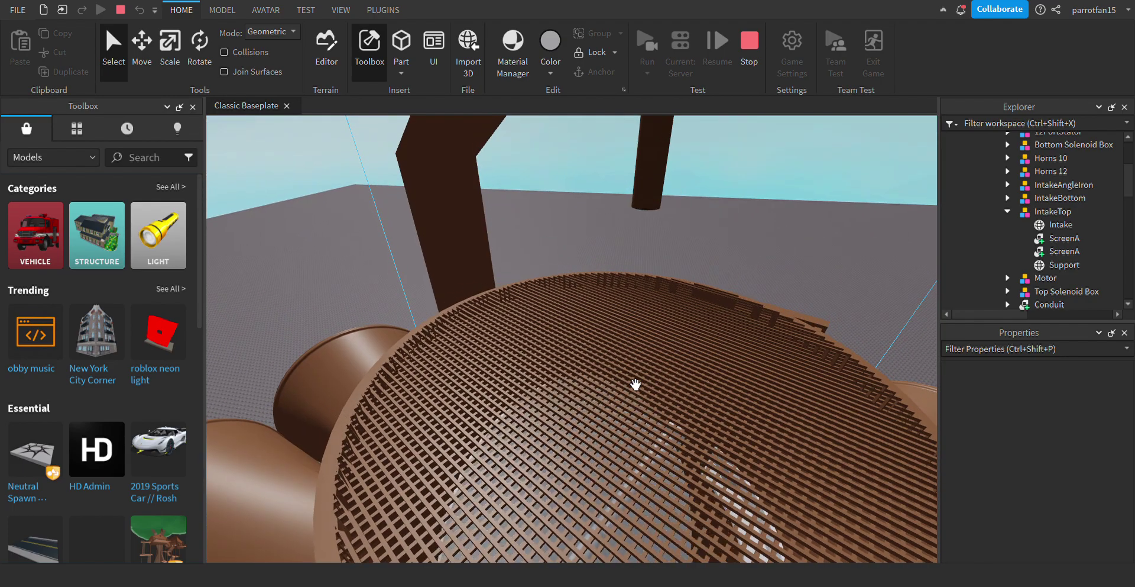
pyautogui.click(1058, 238)
pyautogui.press('Delete')
pyautogui.click(1058, 238)
pyautogui.press('Delete')
pyautogui.moveTo(707, 306); pyautogui.dragTo(706, 305, button='right')
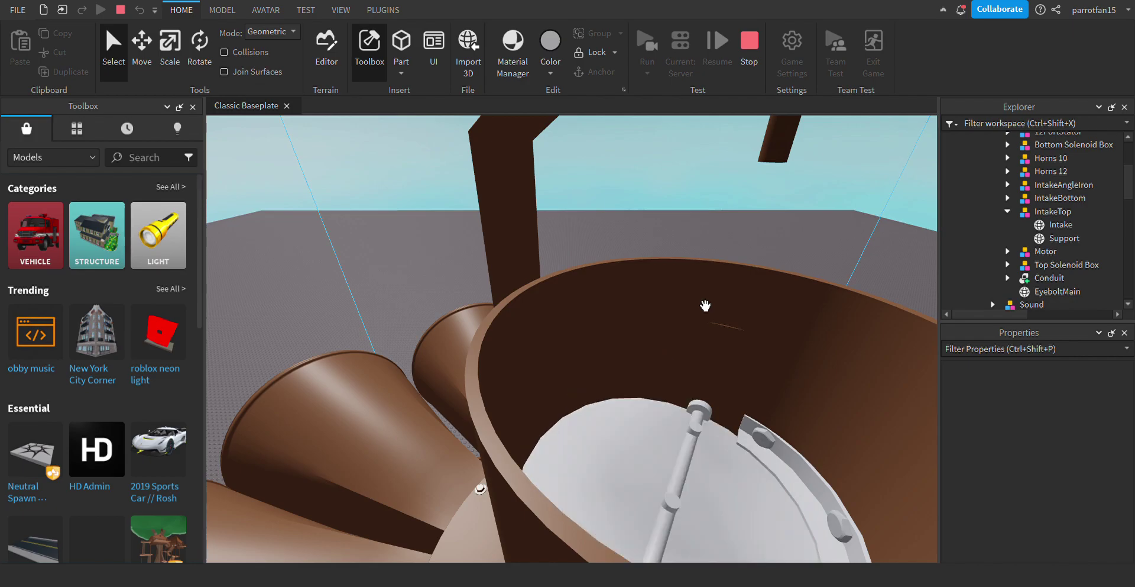
# Examine the opened top intake and its damper from outside and at close range.
pyautogui.click(684, 322)
pyautogui.scroll(-3, 684, 323)
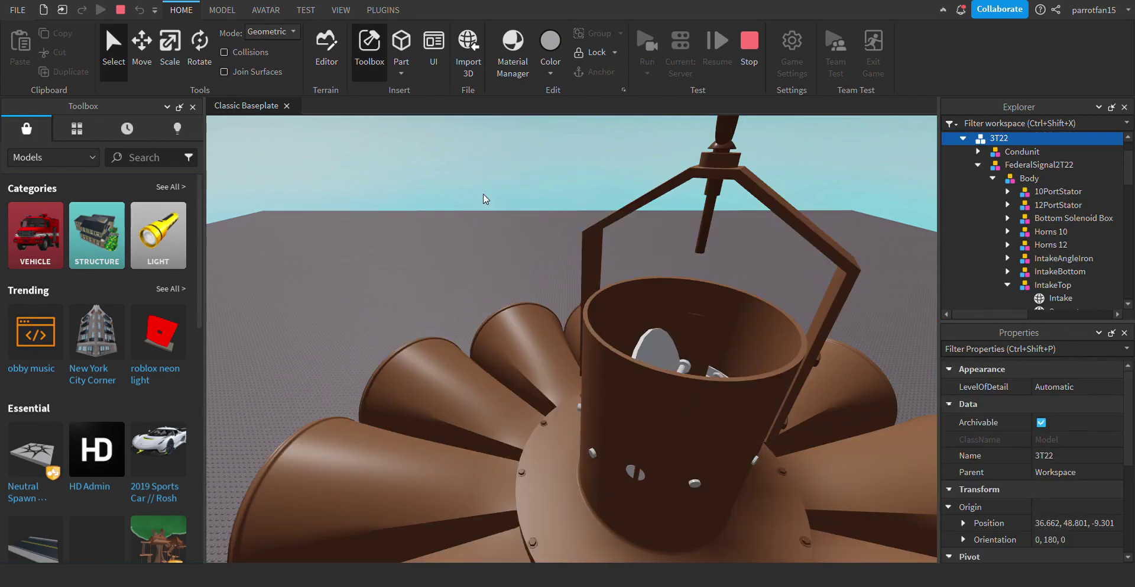
pyautogui.click(484, 194)
pyautogui.scroll(-2, 644, 266)
pyautogui.moveTo(645, 266); pyautogui.dragTo(707, 350, button='right')
pyautogui.scroll(4, 707, 350)
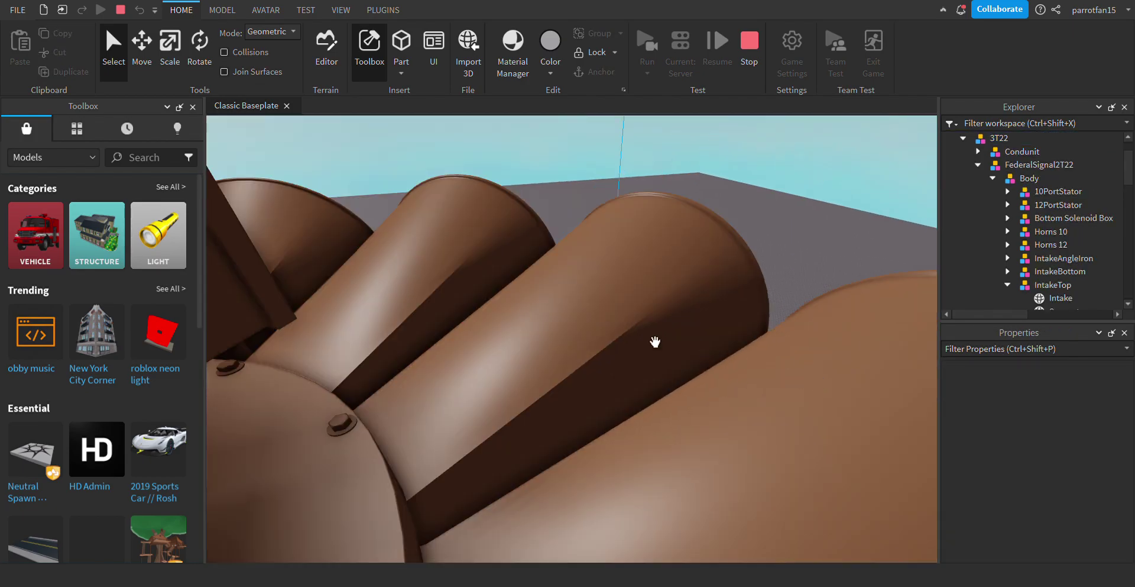
pyautogui.scroll(-2, 707, 351)
pyautogui.scroll(-3, 431, 299)
pyautogui.moveTo(510, 303); pyautogui.dragTo(501, 264, button='right')
pyautogui.scroll(4, 461, 221)
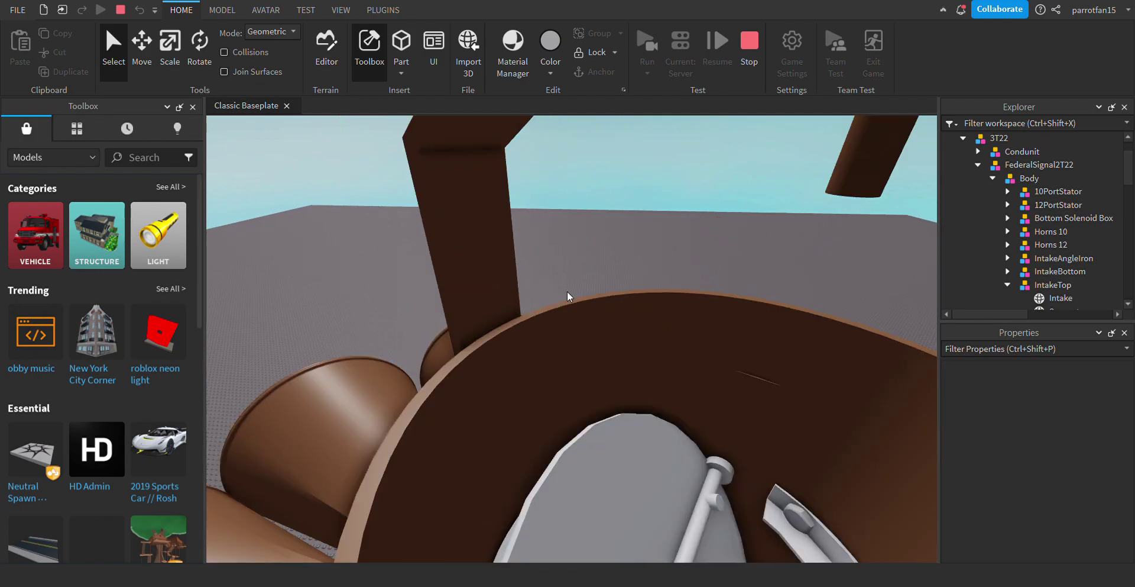
pyautogui.scroll(-3, 567, 291)
pyautogui.moveTo(546, 279); pyautogui.dragTo(569, 301, button='right')
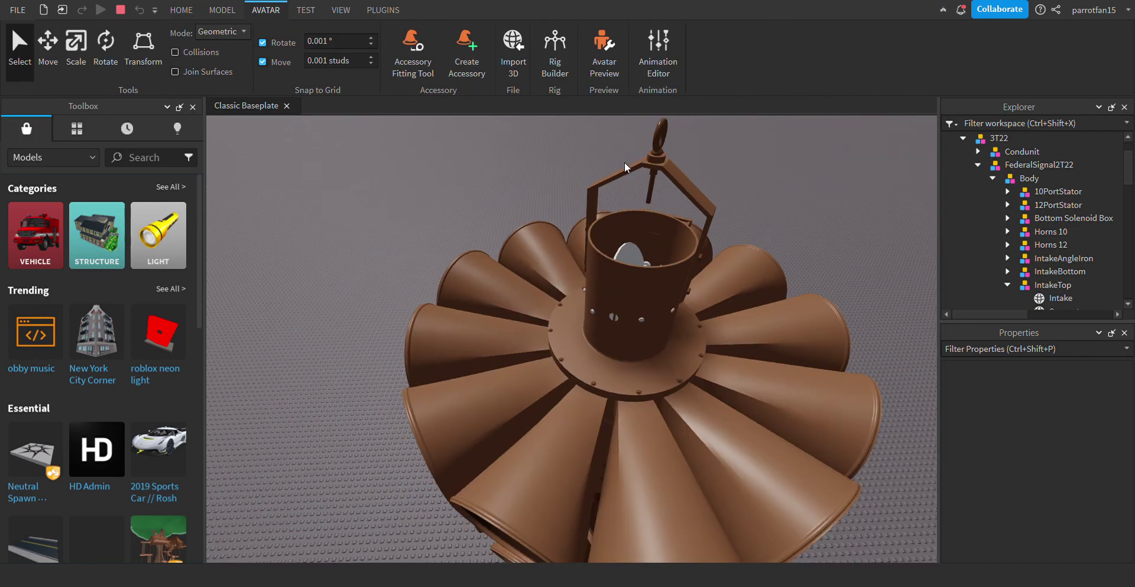
# Inspect the siren from above and beneath, including the screened bottom intake and the horn mouths.
pyautogui.moveTo(533, 355); pyautogui.dragTo(518, 401, button='right')
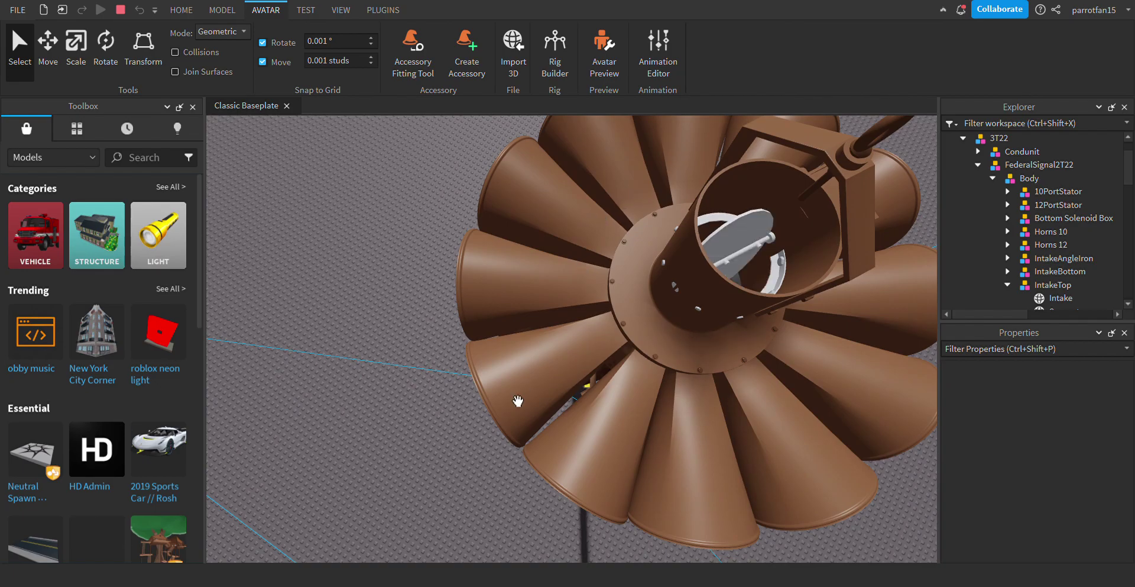
pyautogui.scroll(6, 654, 386)
pyautogui.moveTo(679, 360); pyautogui.dragTo(679, 392, button='right')
pyautogui.scroll(2, 654, 367)
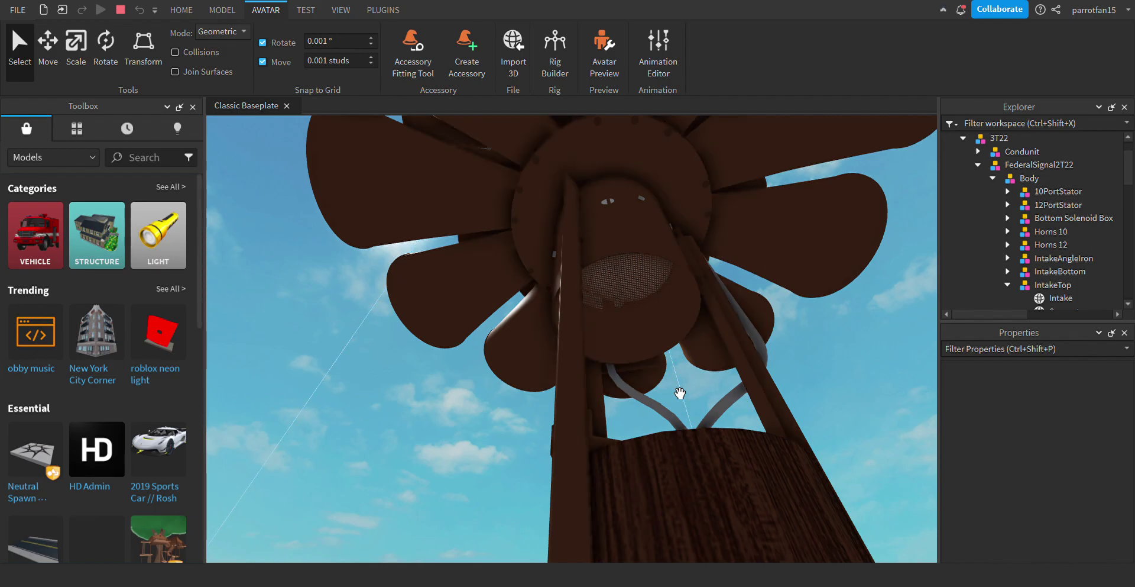
pyautogui.moveTo(680, 393); pyautogui.dragTo(679, 373, button='right')
pyautogui.scroll(-6, 679, 373)
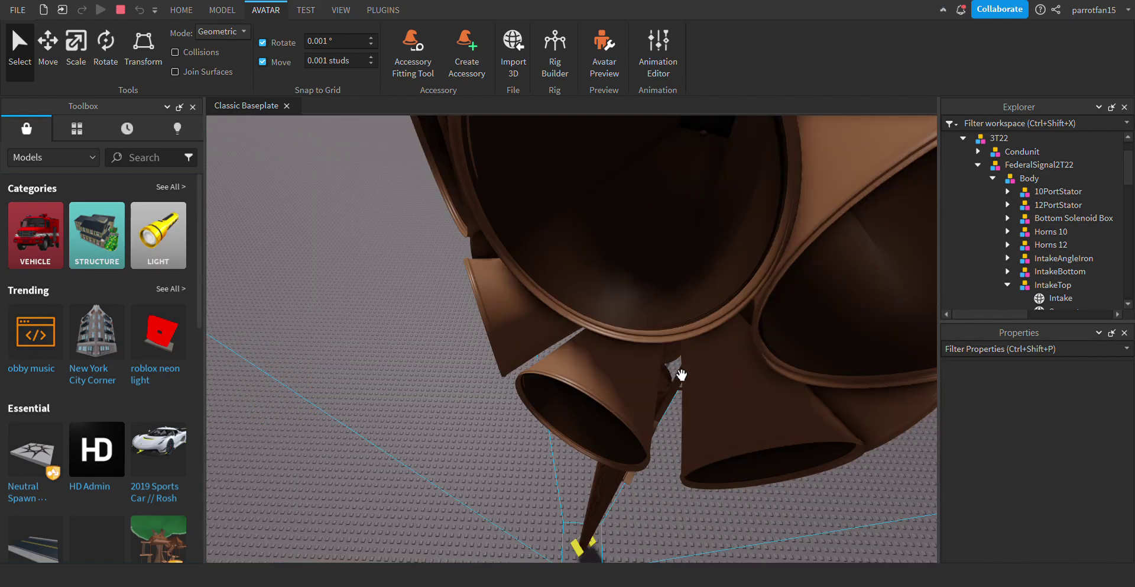
pyautogui.scroll(5, 700, 198)
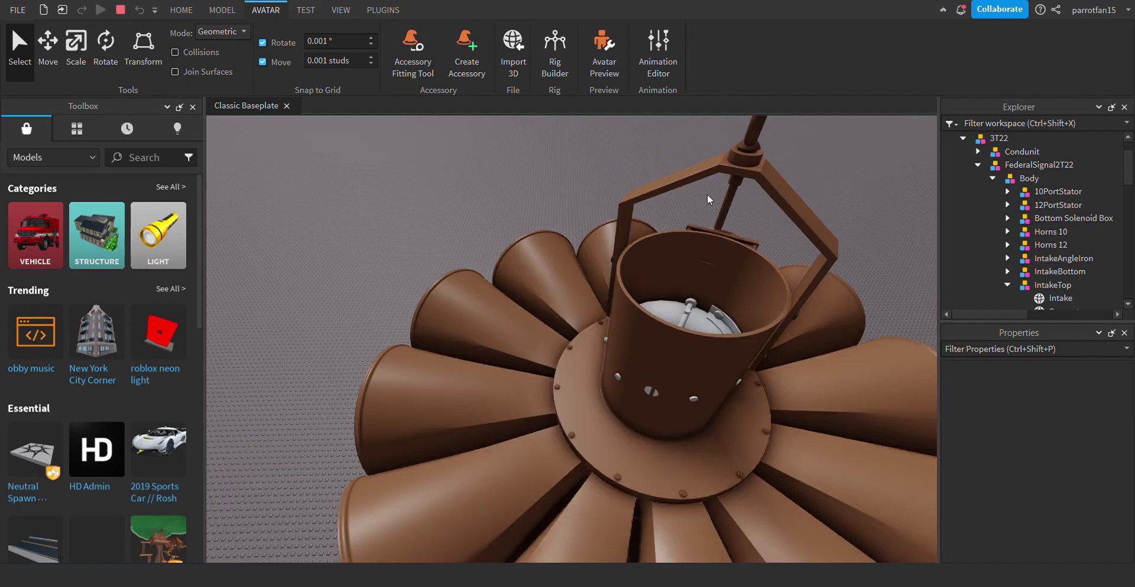
# Observe the damper's motion in the top intake from above, both from a distance and close up.
pyautogui.scroll(-4, 708, 195)
pyautogui.scroll(1, 760, 133)
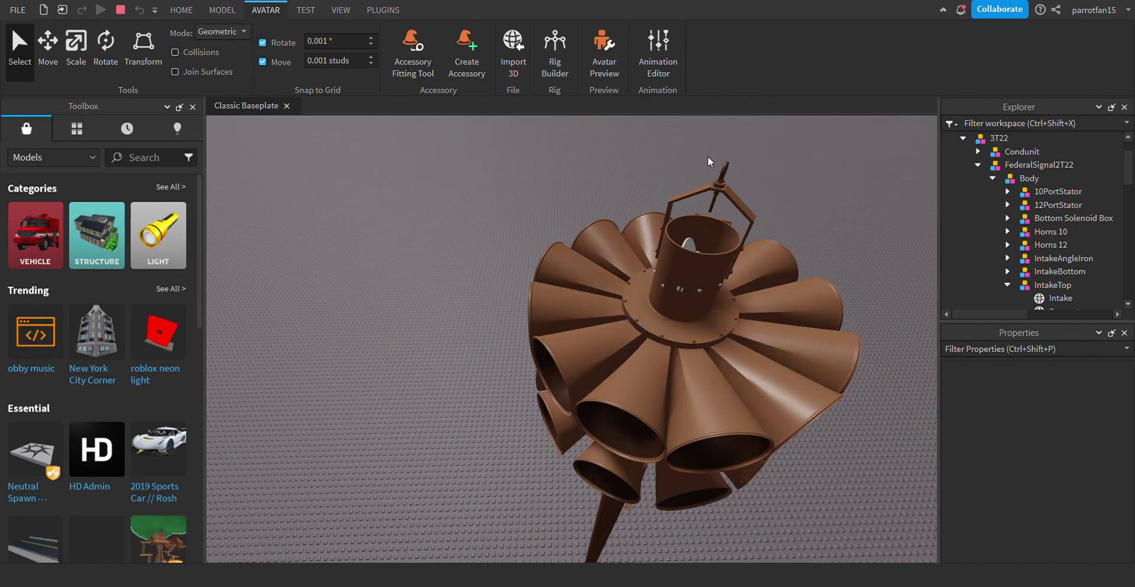
pyautogui.scroll(1, 709, 157)
pyautogui.scroll(2, 710, 161)
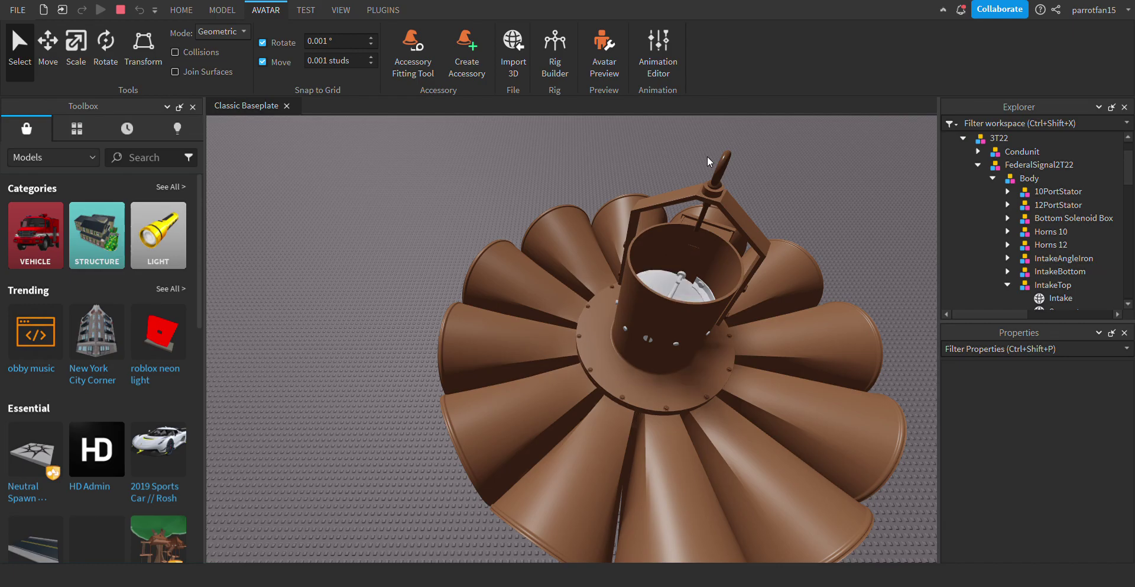
pyautogui.scroll(4, 710, 177)
pyautogui.scroll(-2, 733, 188)
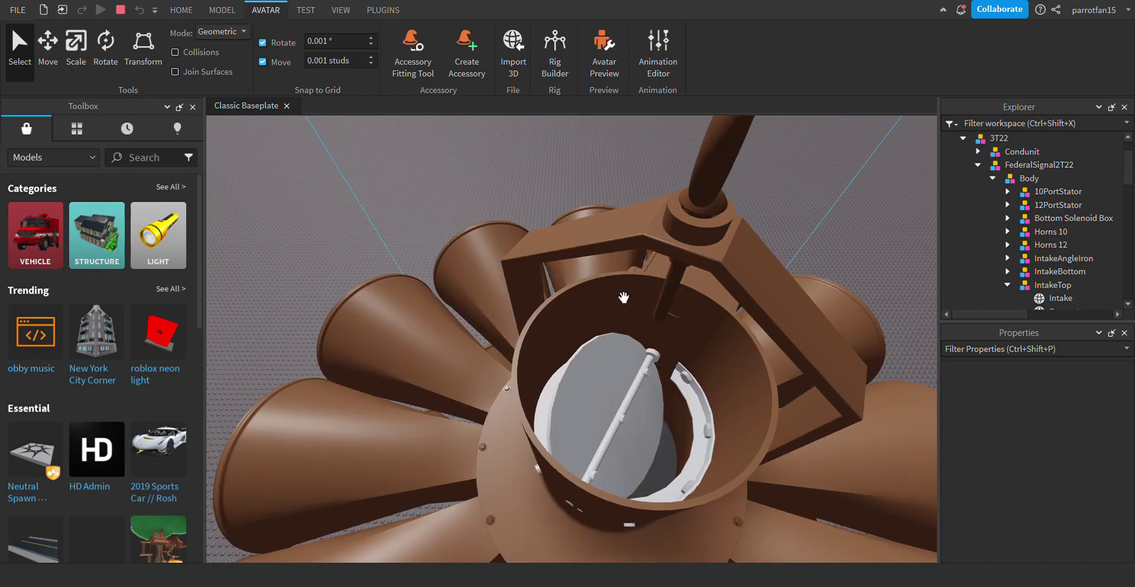
pyautogui.moveTo(623, 297); pyautogui.dragTo(624, 294, button='right')
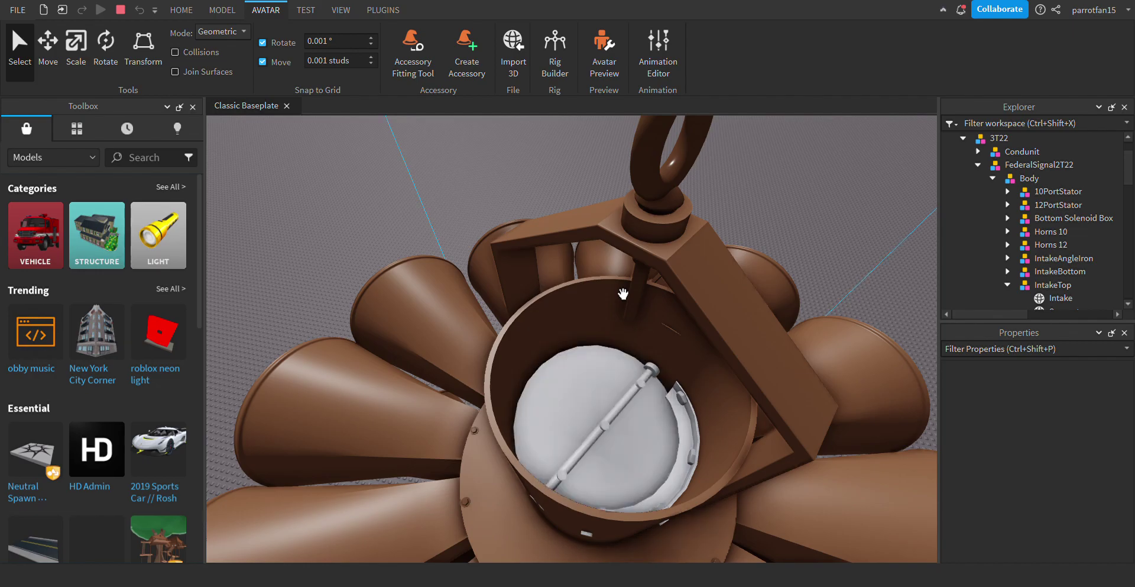
# Examine the damper in the top intake and the wiring and flasher mechanism inside the yellow control box at the pole's base.
pyautogui.moveTo(624, 294); pyautogui.dragTo(700, 294, button='right')
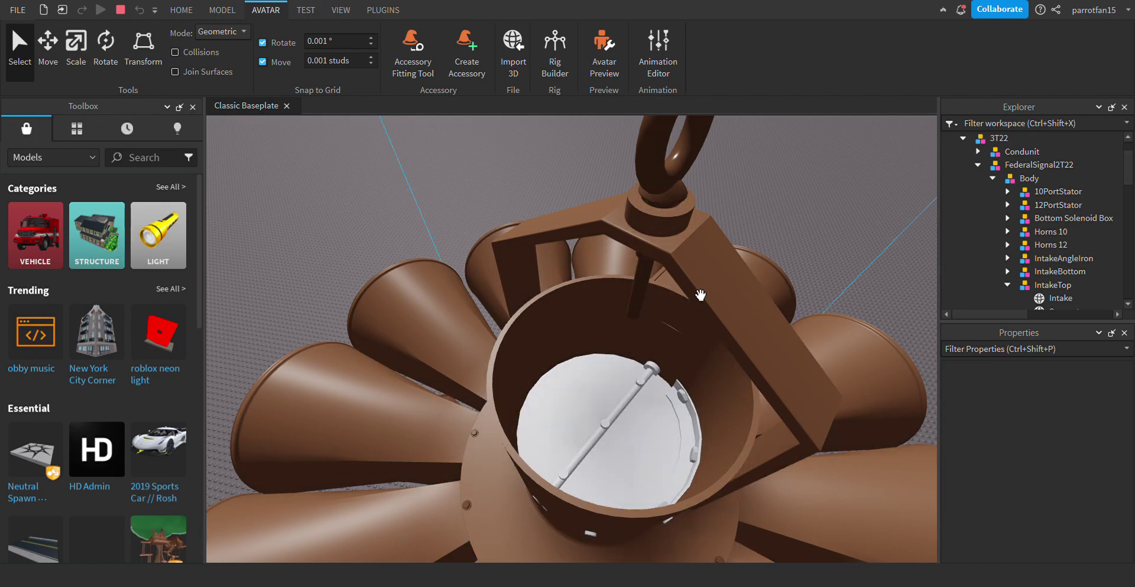
pyautogui.press('s')
pyautogui.press('q')
pyautogui.press('w')
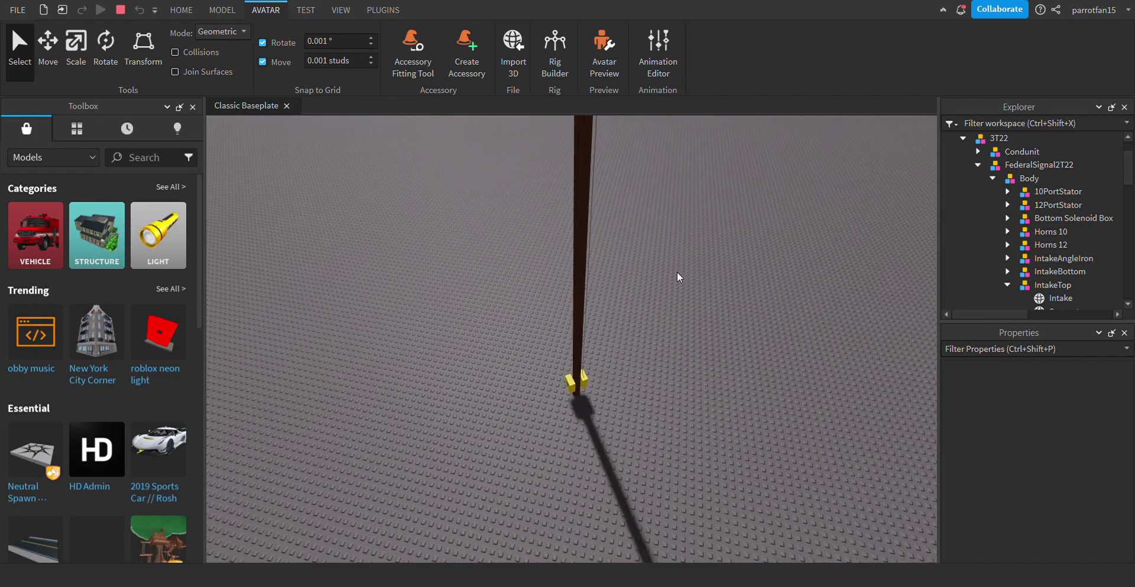
pyautogui.scroll(8, 611, 337)
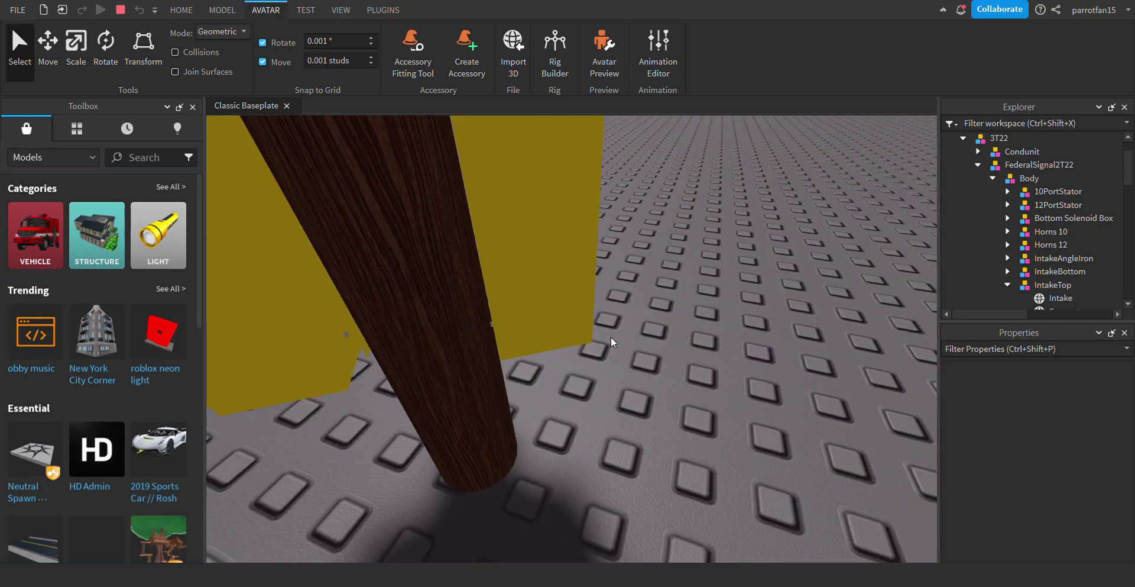
pyautogui.moveTo(612, 336); pyautogui.dragTo(515, 183, button='right')
pyautogui.scroll(3, 515, 184)
pyautogui.press('d')
pyautogui.press('q')
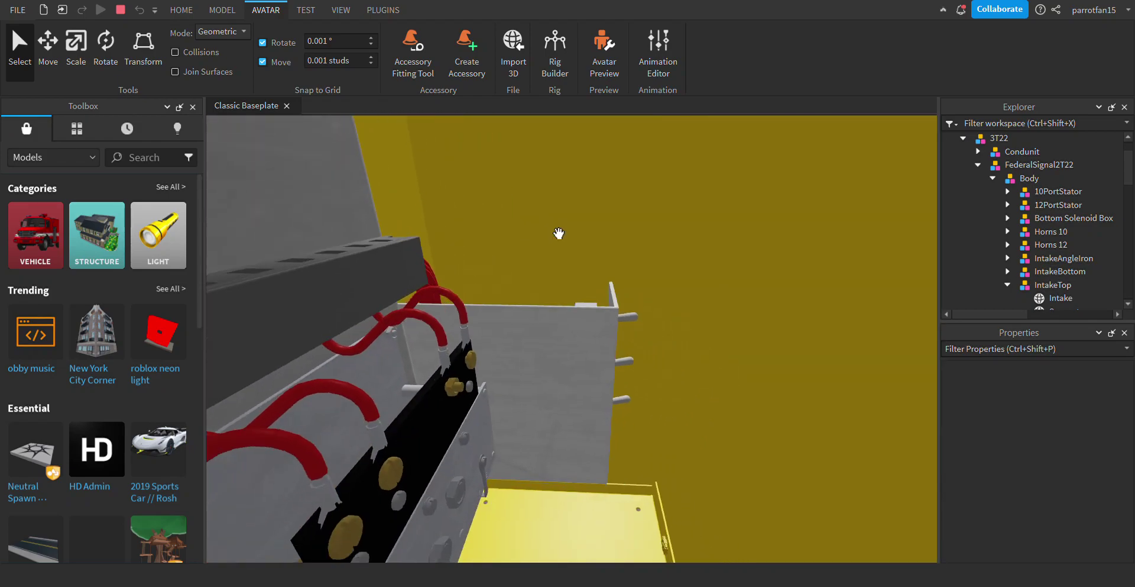
pyautogui.press('a')
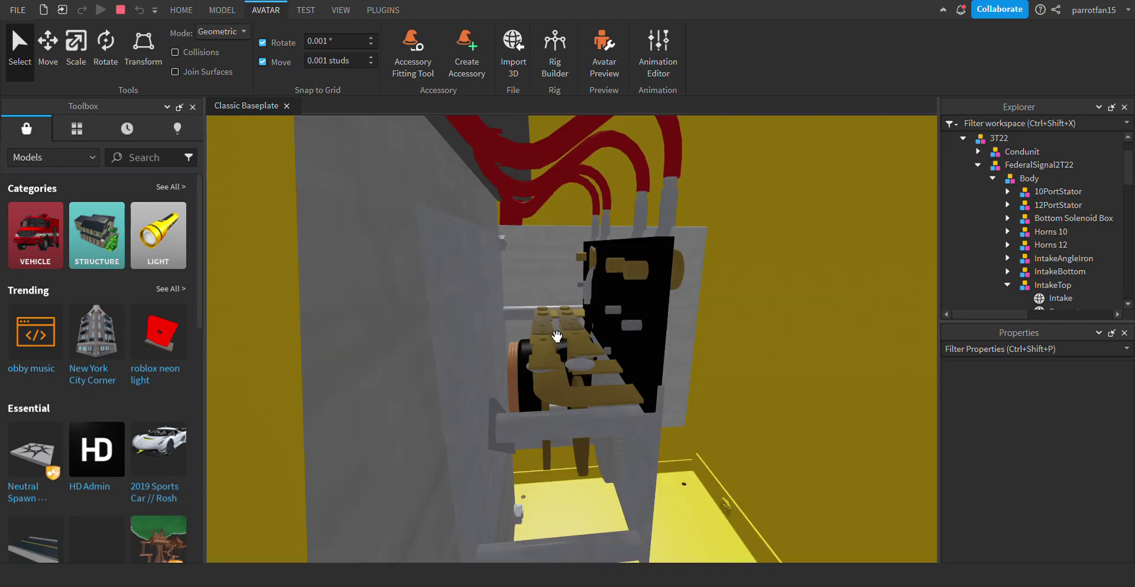
pyautogui.press('q')
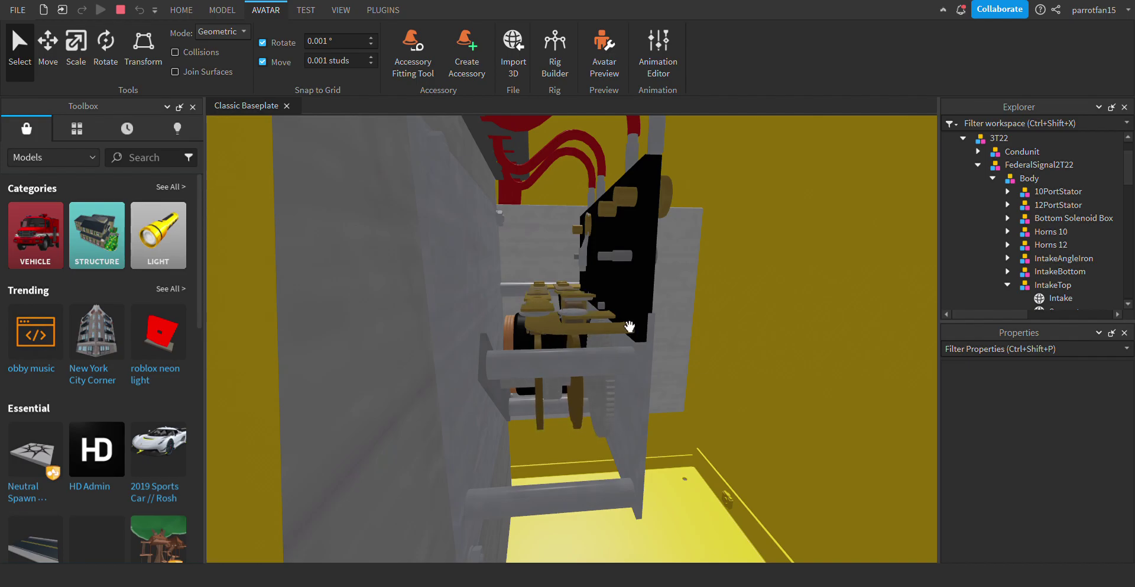
pyautogui.moveTo(602, 303); pyautogui.dragTo(605, 299, button='right')
pyautogui.press('w')
# Select the Signatrol flasher's On value under FederalSignalRCM3A together with the IsOn value in the siren's Sound group.
pyautogui.scroll(-5, 1041, 265)
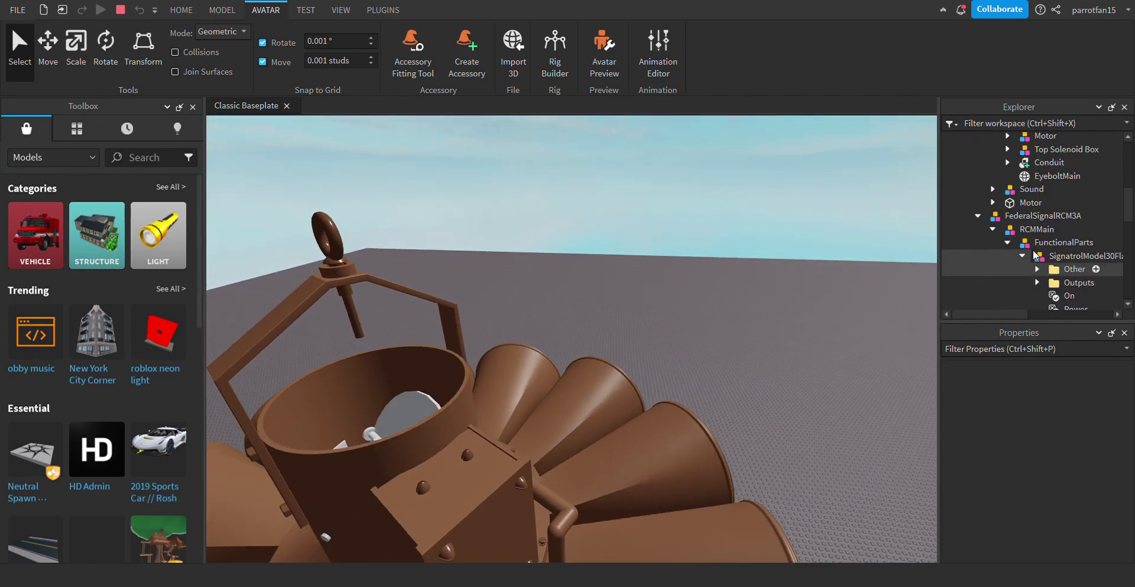
pyautogui.click(1053, 296)
pyautogui.scroll(5, 1062, 236)
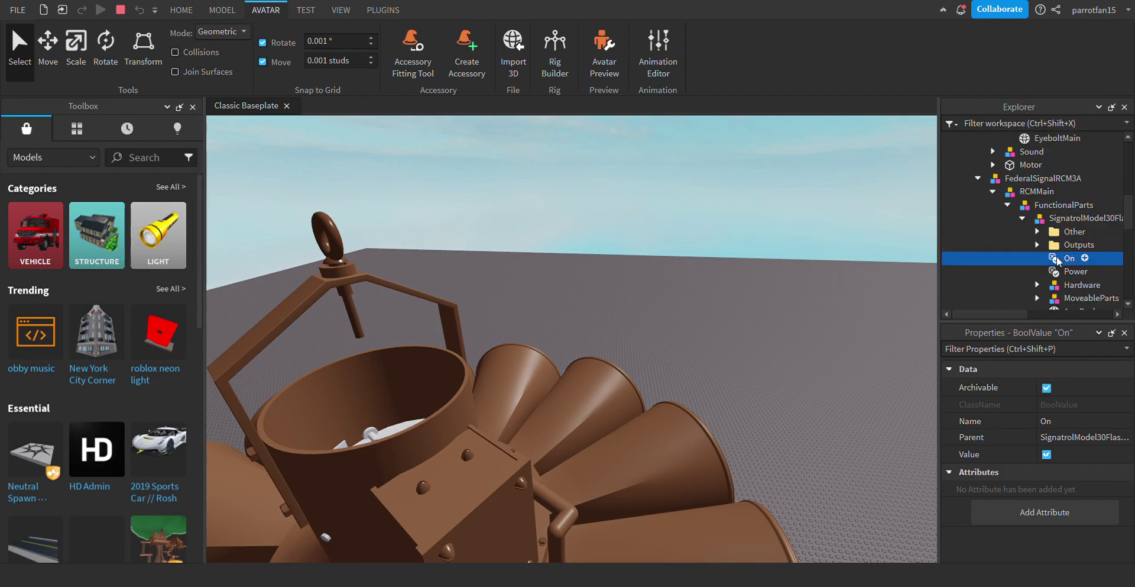
pyautogui.scroll(3, 1044, 162)
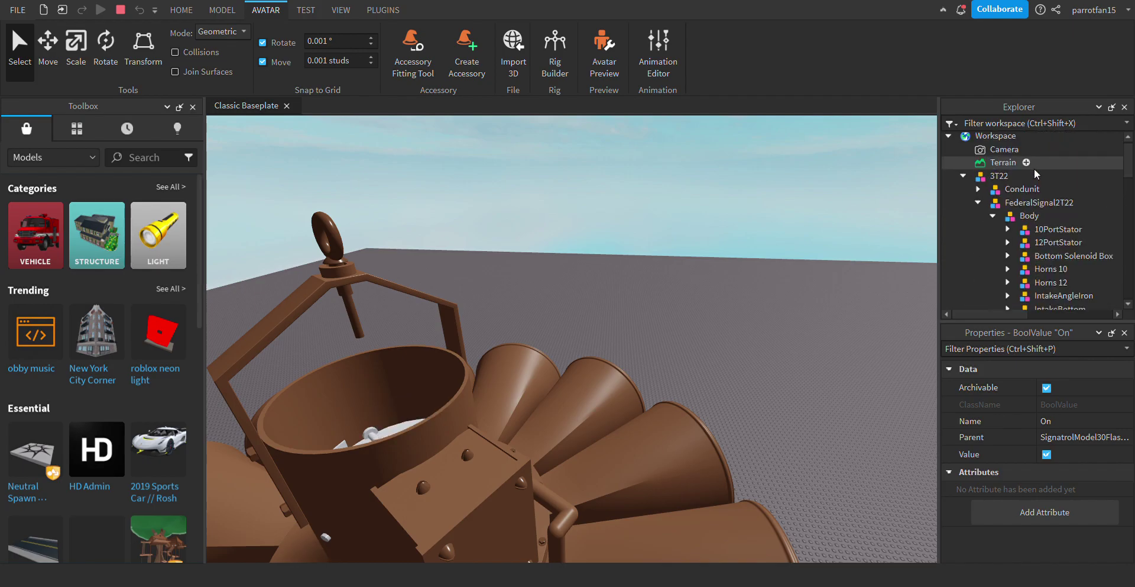
pyautogui.click(993, 216)
pyautogui.click(994, 229)
pyautogui.keyDown('ctrl'); pyautogui.click(1041, 243); pyautogui.keyUp('ctrl')
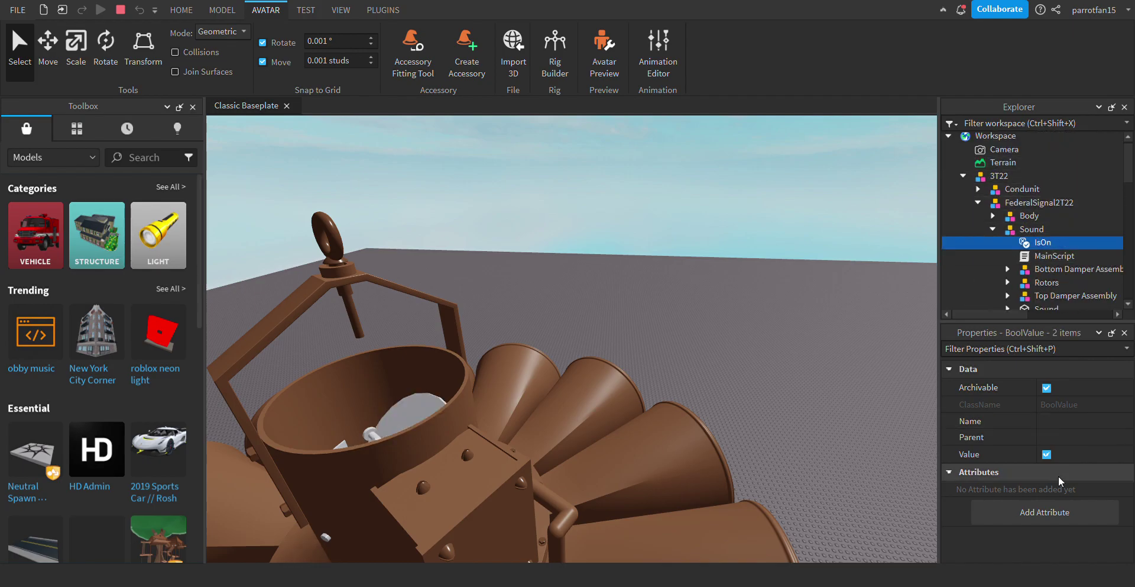
# Switch the two selected values off, on and off again to operate the siren while viewing the top damper.
pyautogui.click(1046, 453)
pyautogui.moveTo(481, 275)
pyautogui.mouseDown(button='right')
pyautogui.moveTo(449, 263)
pyautogui.moveTo(480, 270)
pyautogui.mouseUp(button='right')
pyautogui.click(1047, 454)
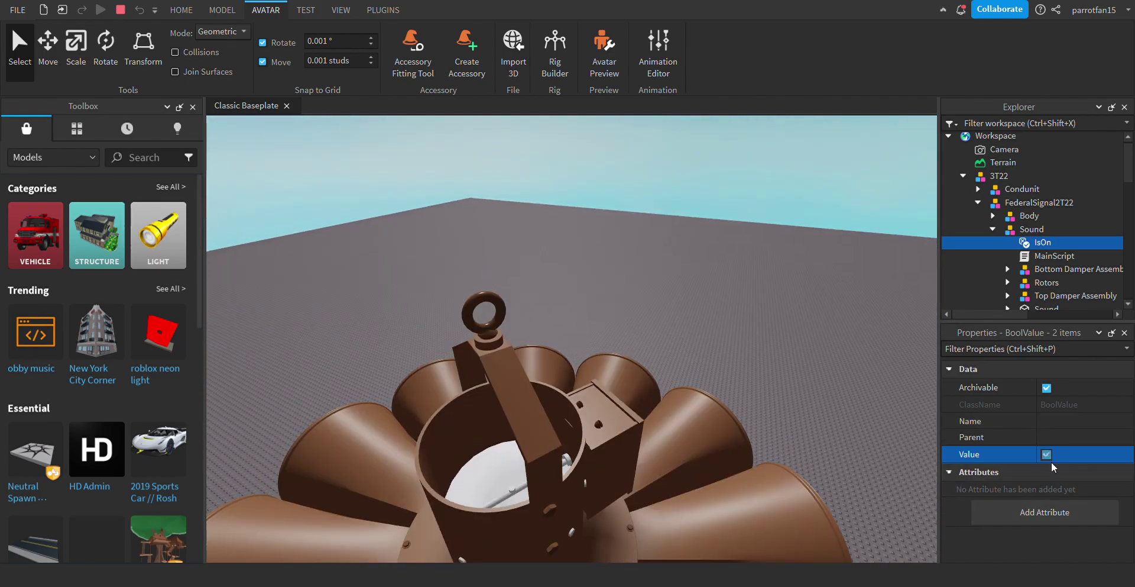
pyautogui.click(1047, 454)
# View the rotor closely through the open top intake and run the siren by switching both values on and back off.
pyautogui.moveTo(744, 363); pyautogui.dragTo(768, 385, button='right')
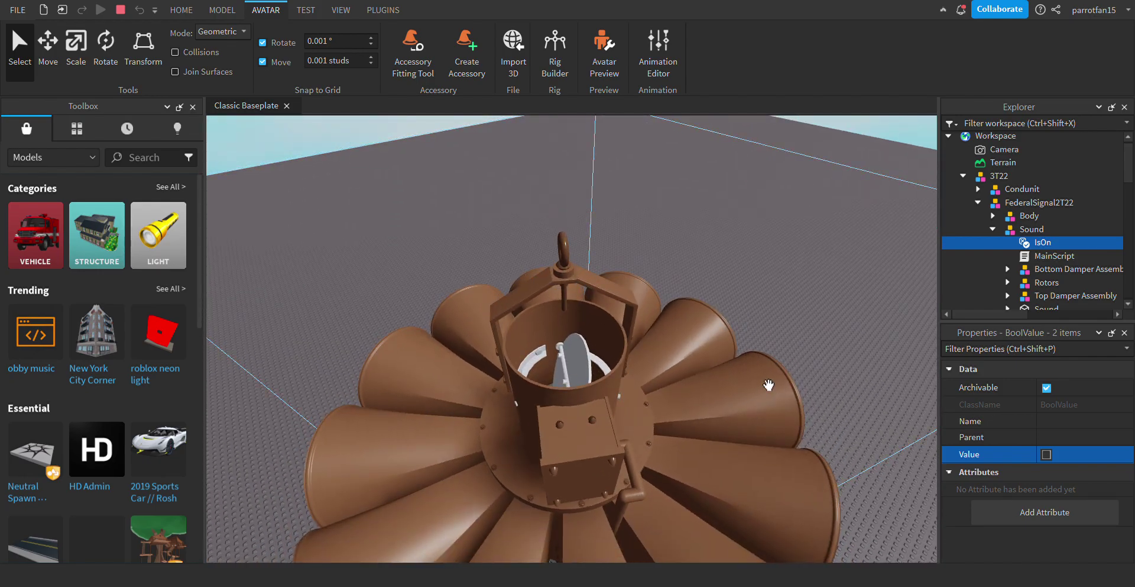
pyautogui.scroll(3, 639, 510)
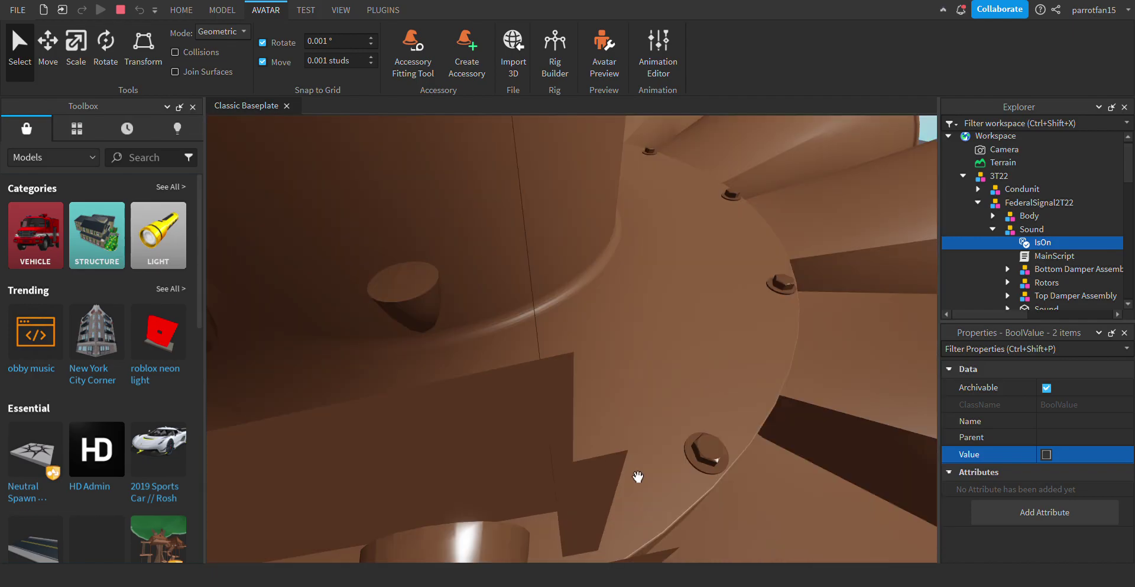
pyautogui.scroll(4, 597, 325)
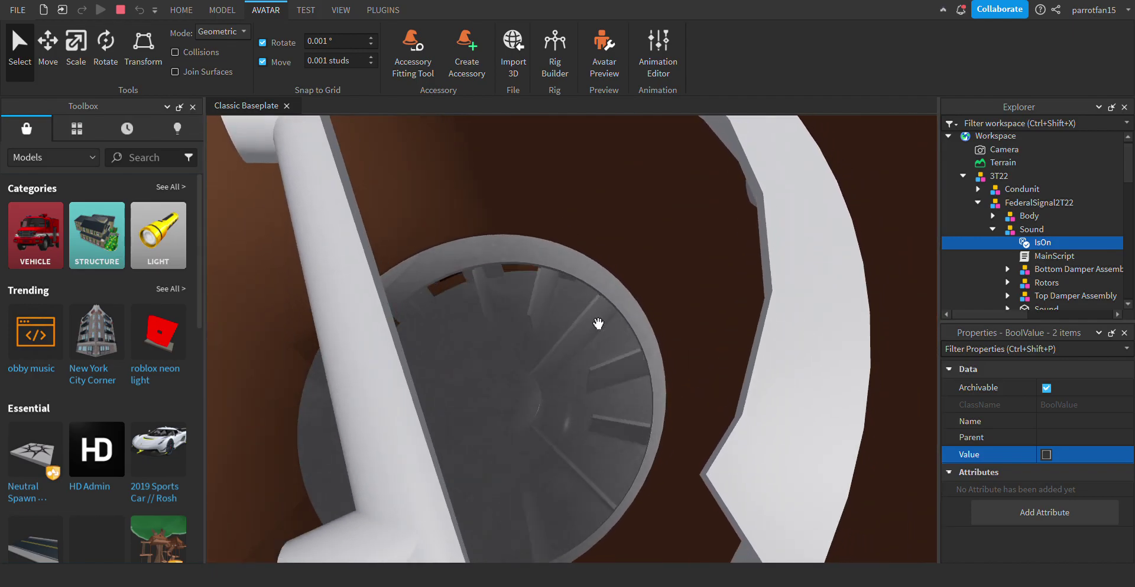
pyautogui.click(1047, 454)
pyautogui.click(1047, 454)
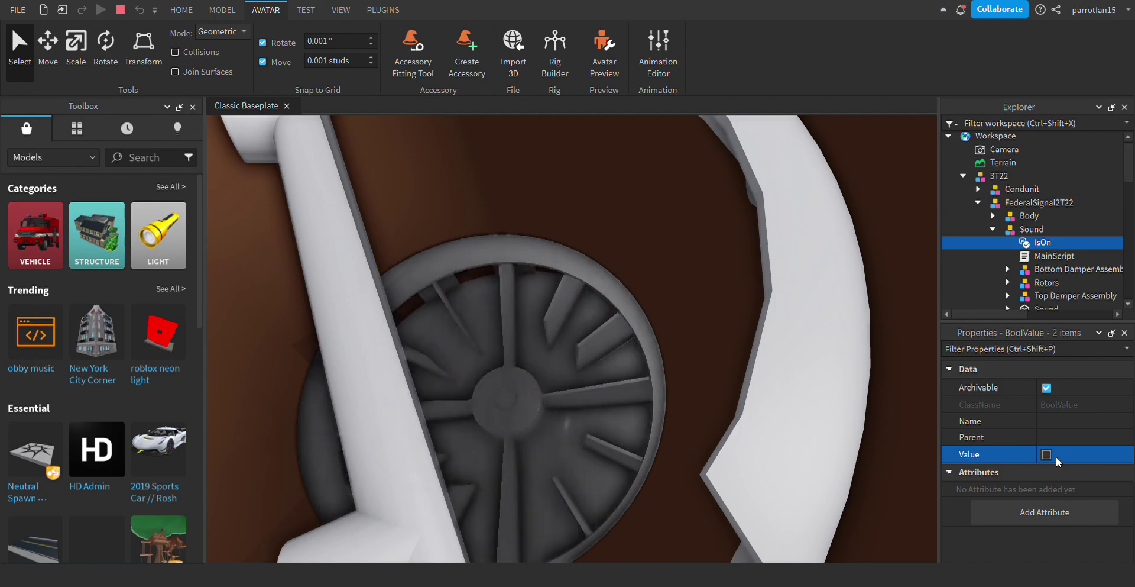
# Select only the Signatrol flasher's On value and its Value property, with the whole siren in view.
pyautogui.scroll(-3, 882, 401)
pyautogui.scroll(-5, 1094, 241)
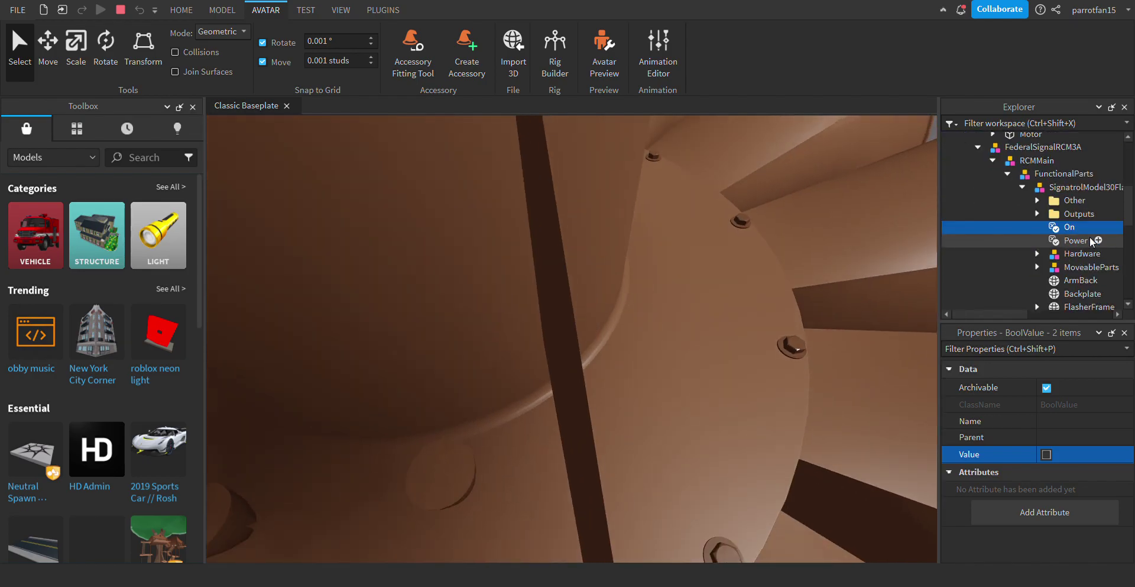
pyautogui.click(1069, 228)
pyautogui.scroll(-5, 791, 277)
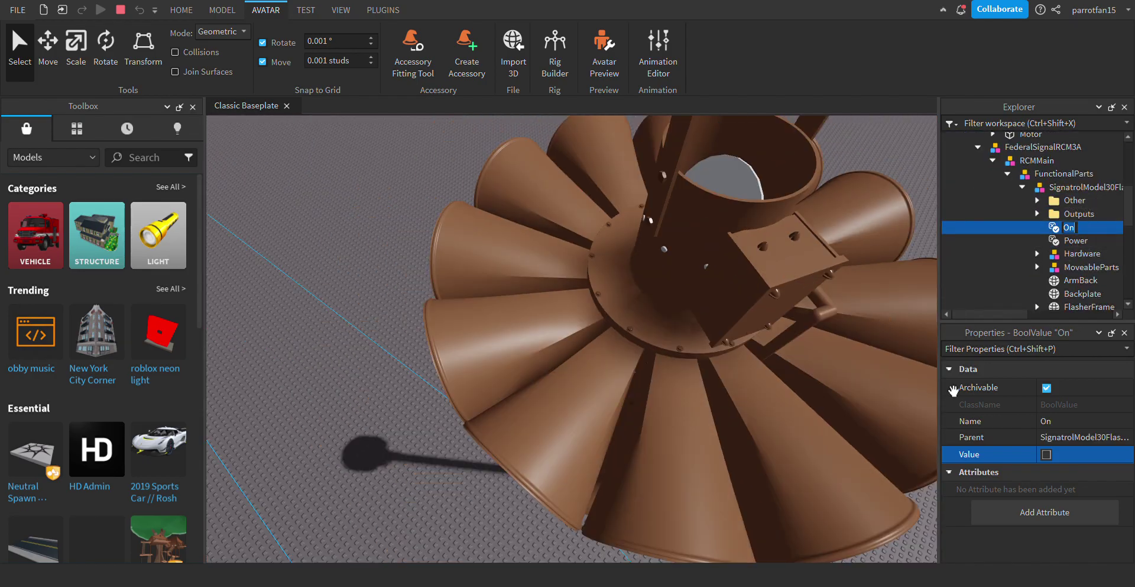
pyautogui.click(1087, 456)
pyautogui.click(1077, 459)
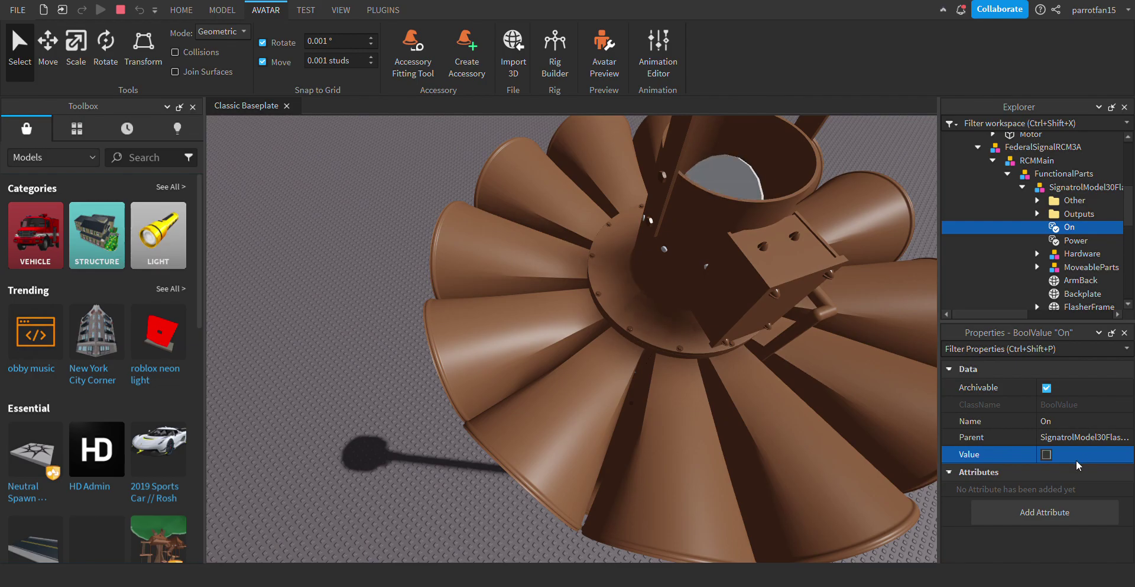